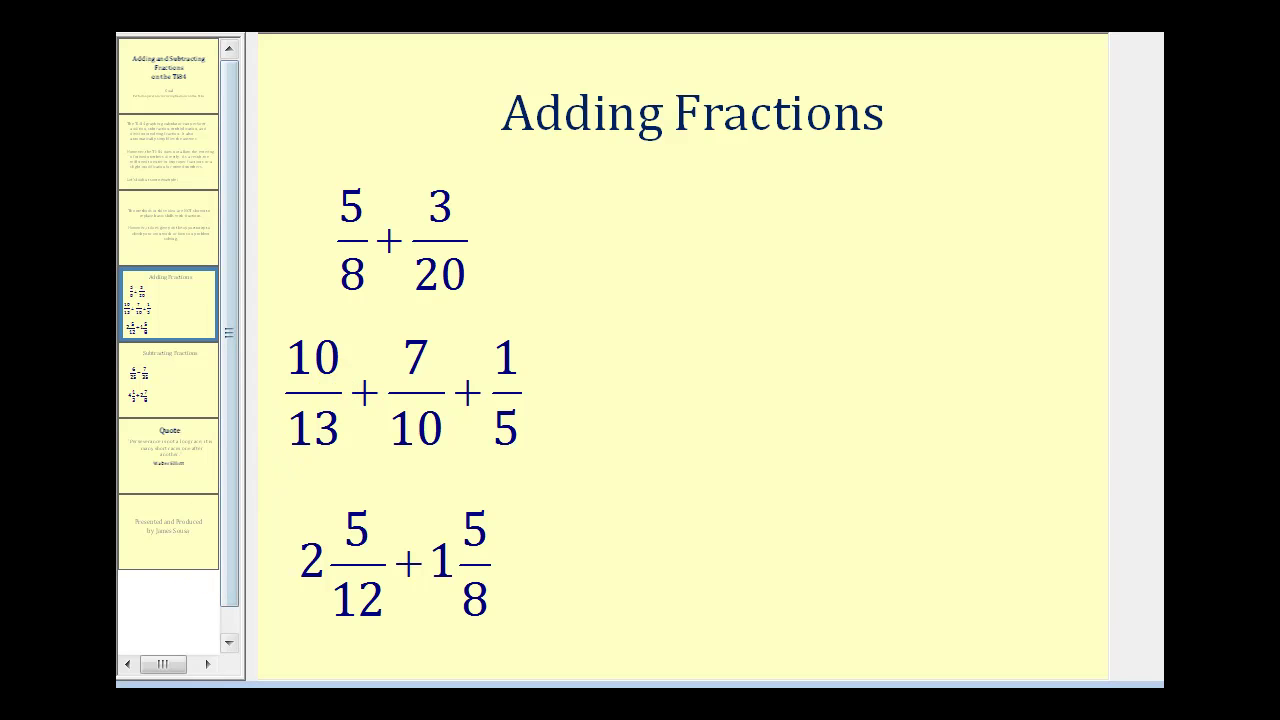
# Step: Bring the TI-SmartView TI-84 emulator up over the right side of the Adding Fractions slide
pyautogui.hotkey('alt', 'Tab')
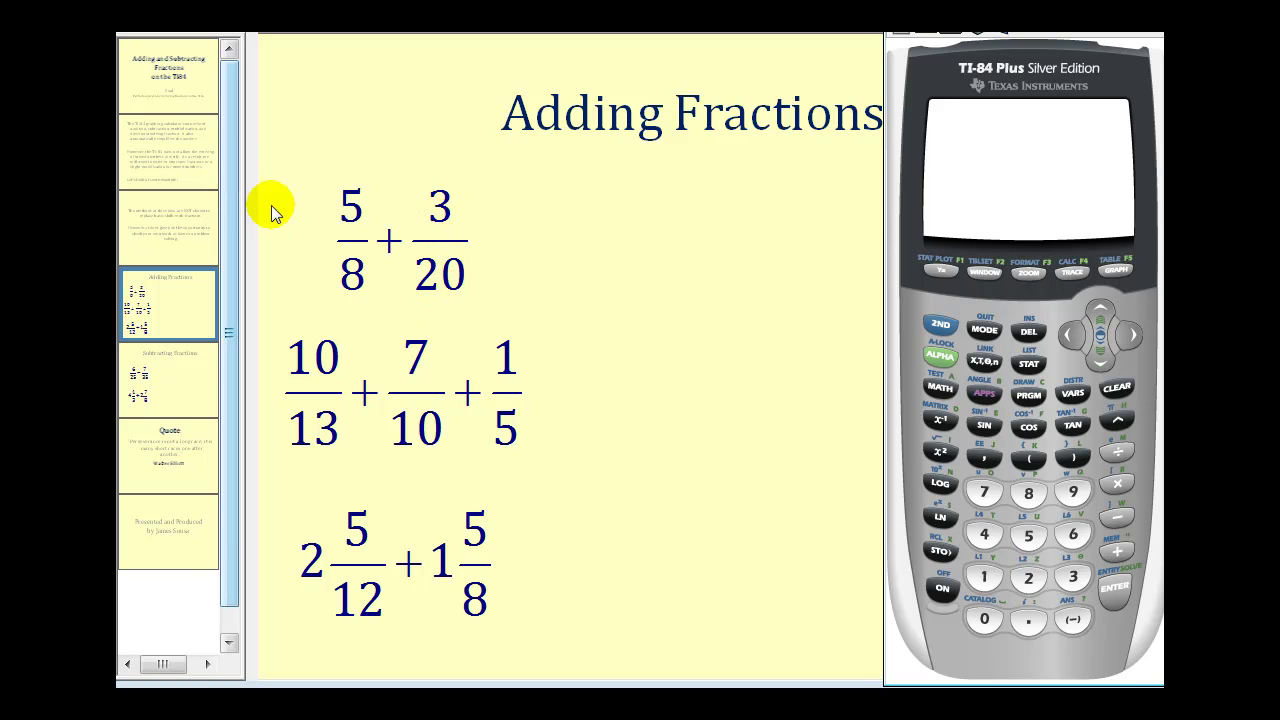
# Step: Enter the expression (5/8)+(3/20) on the TI-84
pyautogui.click(1028, 460)
pyautogui.click(1028, 535)
pyautogui.click(1117, 451)
pyautogui.click(1028, 492)
pyautogui.click(1075, 460)
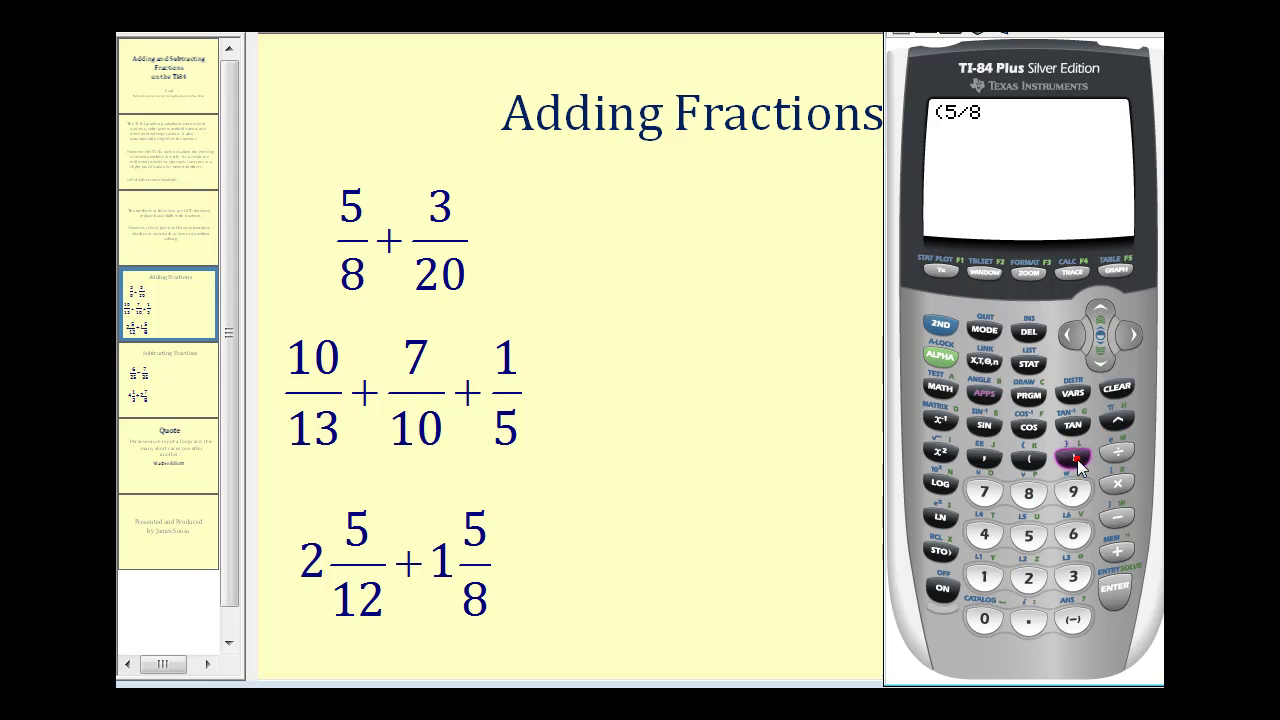
pyautogui.click(1117, 550)
pyautogui.click(1113, 451)
pyautogui.click(1028, 578)
pyautogui.click(984, 618)
pyautogui.click(1073, 458)
# Step: Evaluate the sum as .775 and convert it with ▶Frac to 31/40
pyautogui.click(1116, 592)
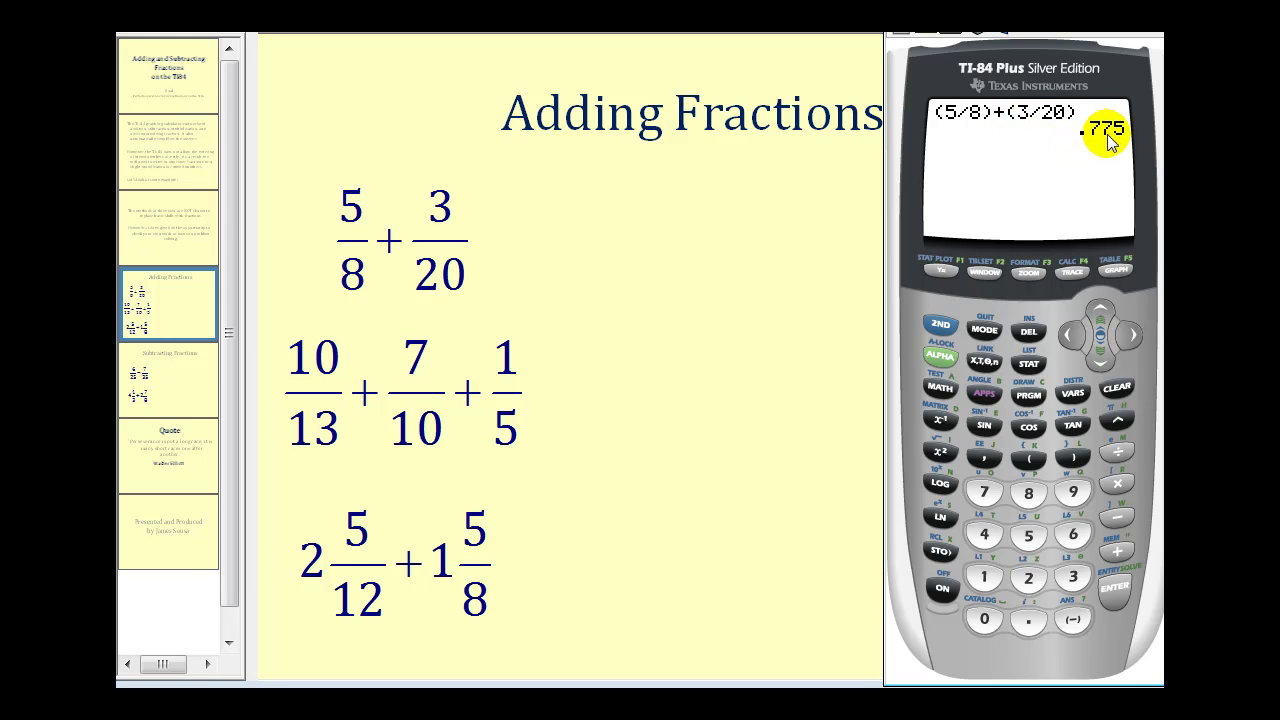
pyautogui.click(940, 387)
pyautogui.click(1113, 588)
pyautogui.click(1113, 588)
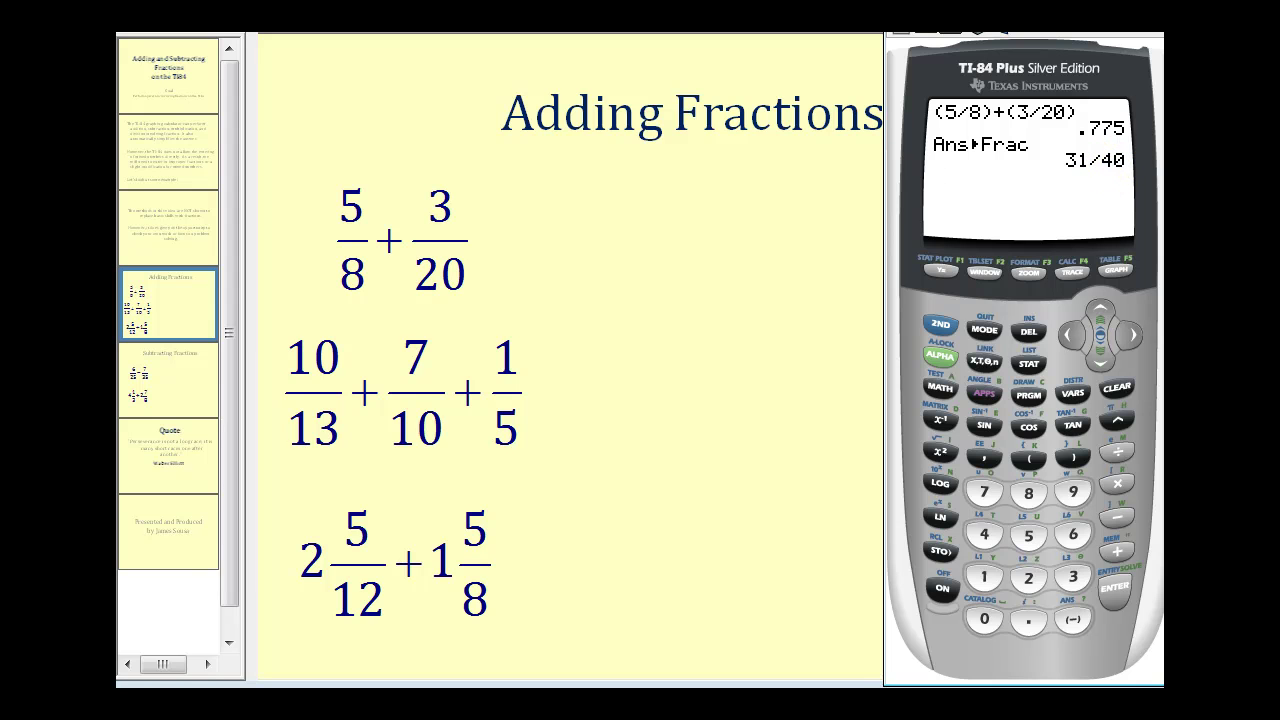
# Step: Handwrite = 31/40 after 5/8 + 3/20 on the slide
pyautogui.moveTo(514, 233); pyautogui.dragTo(537, 231)
pyautogui.moveTo(516, 243); pyautogui.dragTo(538, 242)
pyautogui.moveTo(598, 190); pyautogui.dragTo(606, 210)
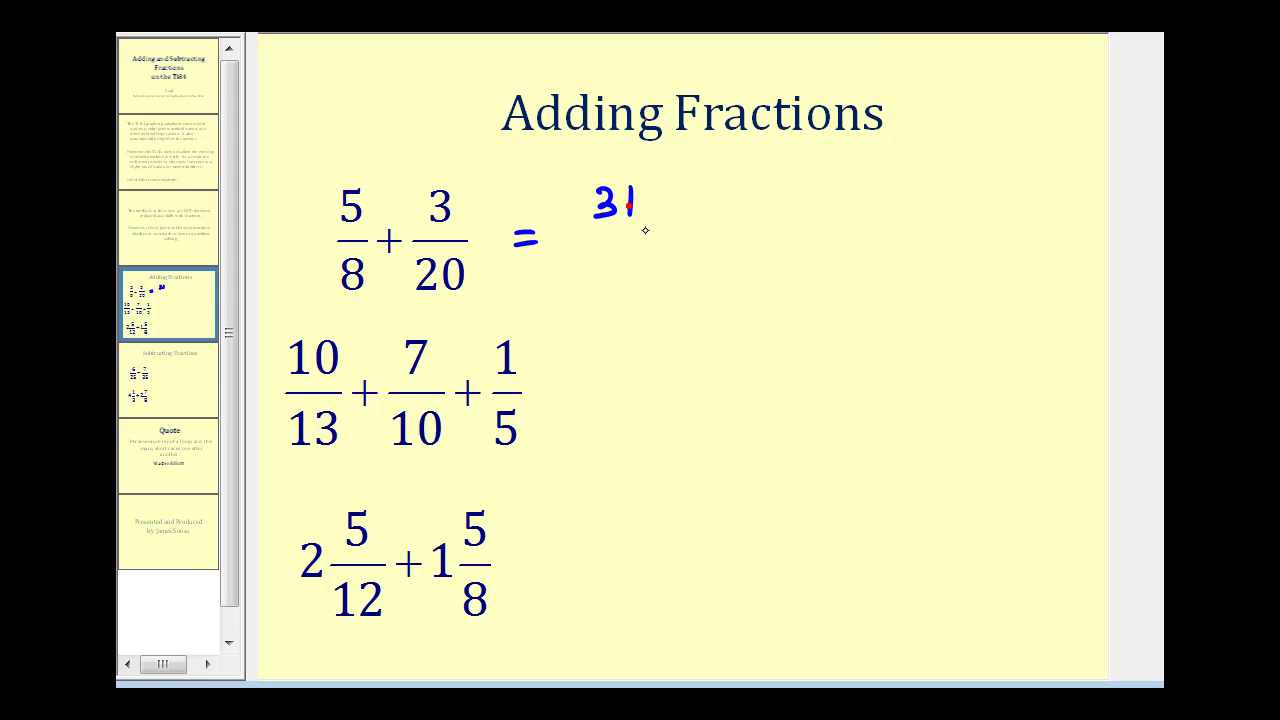
pyautogui.moveTo(642, 270); pyautogui.dragTo(650, 252)
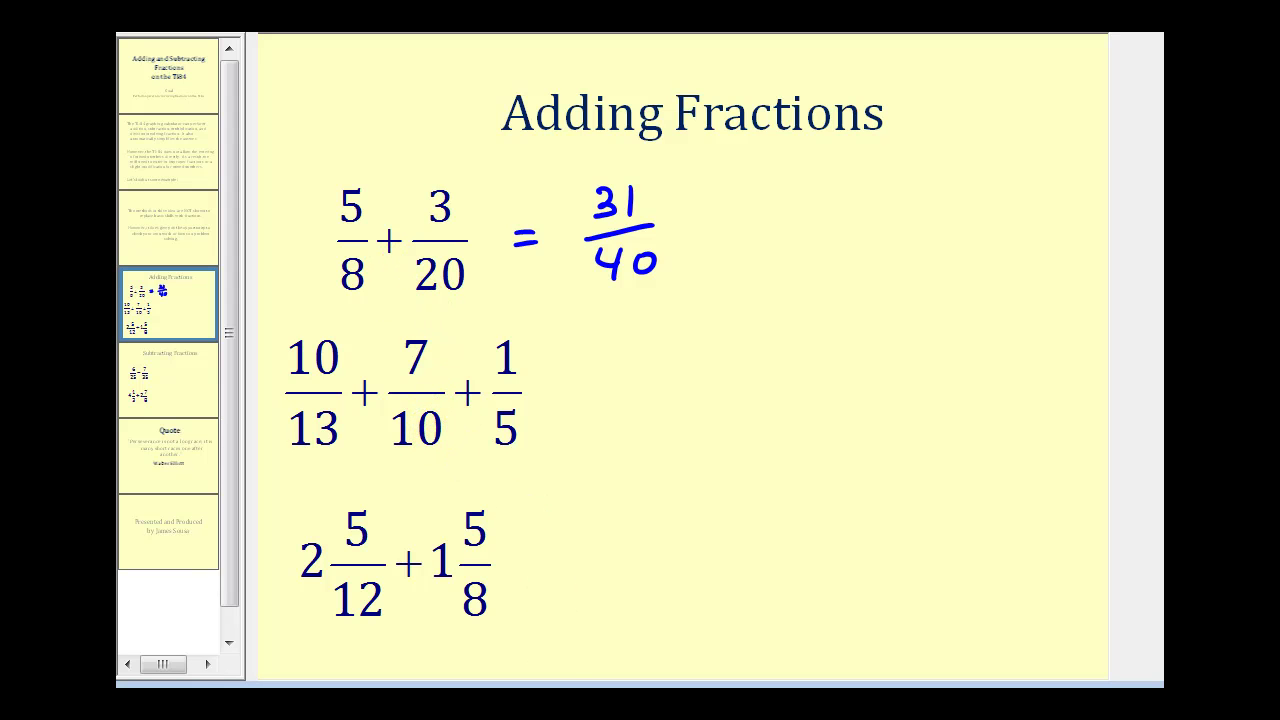
pyautogui.hotkey('alt', 'Tab')
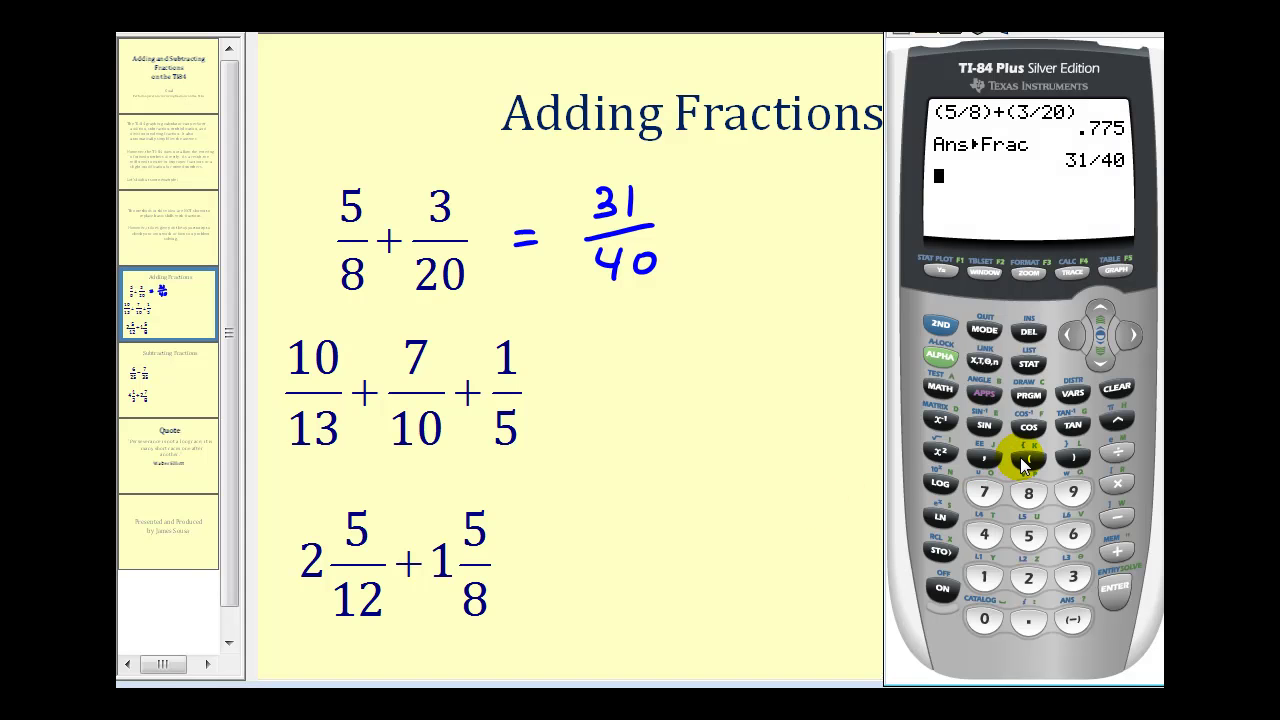
# Step: Start the sum on the TI-84 with (10/13)+
pyautogui.click(1020, 457)
pyautogui.click(990, 582)
pyautogui.click(984, 619)
pyautogui.click(1114, 452)
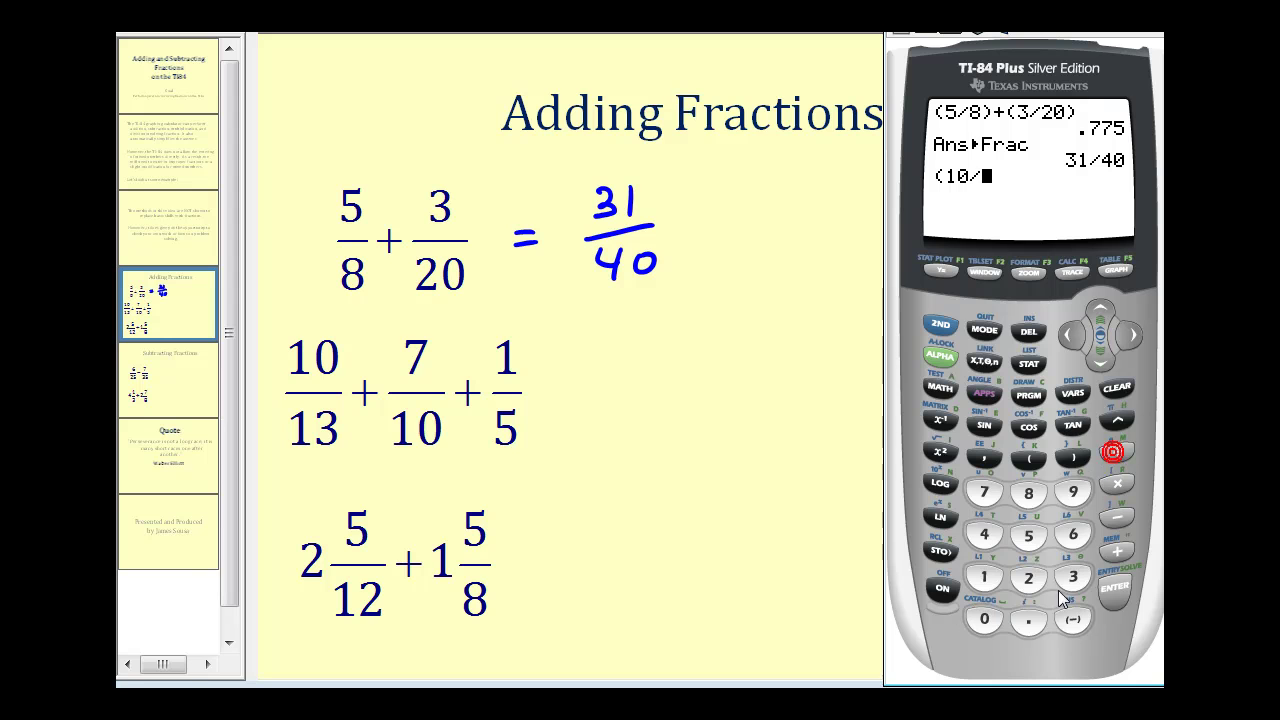
pyautogui.click(984, 578)
pyautogui.click(1073, 578)
pyautogui.click(1073, 456)
pyautogui.click(1116, 550)
# Step: Complete the expression with (7/10)+(1/5)
pyautogui.click(1031, 462)
pyautogui.click(985, 493)
pyautogui.click(1113, 455)
pyautogui.click(984, 577)
pyautogui.click(984, 619)
pyautogui.click(1073, 456)
pyautogui.click(1113, 542)
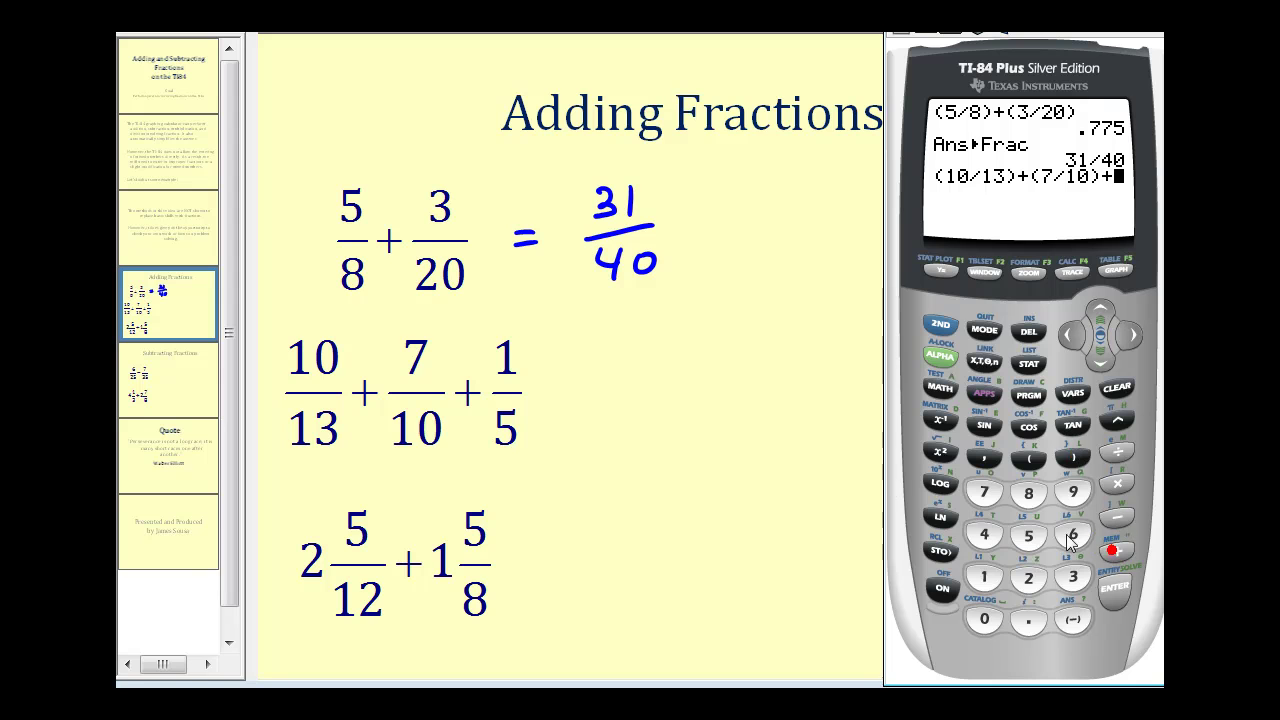
pyautogui.click(1029, 458)
pyautogui.click(982, 580)
pyautogui.click(1113, 455)
pyautogui.click(1027, 535)
pyautogui.click(1073, 456)
# Step: Evaluate the sum as 1.669230769 and convert it with ▶Frac to 217/130
pyautogui.click(1112, 578)
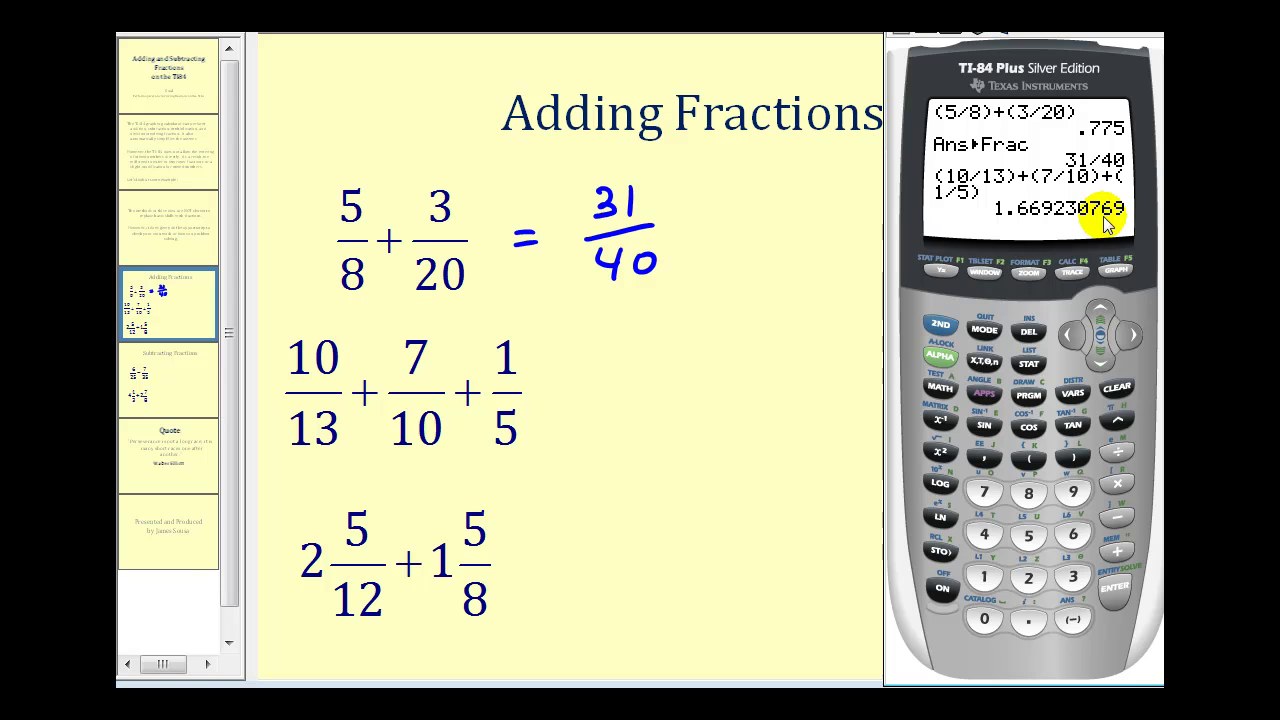
pyautogui.click(942, 392)
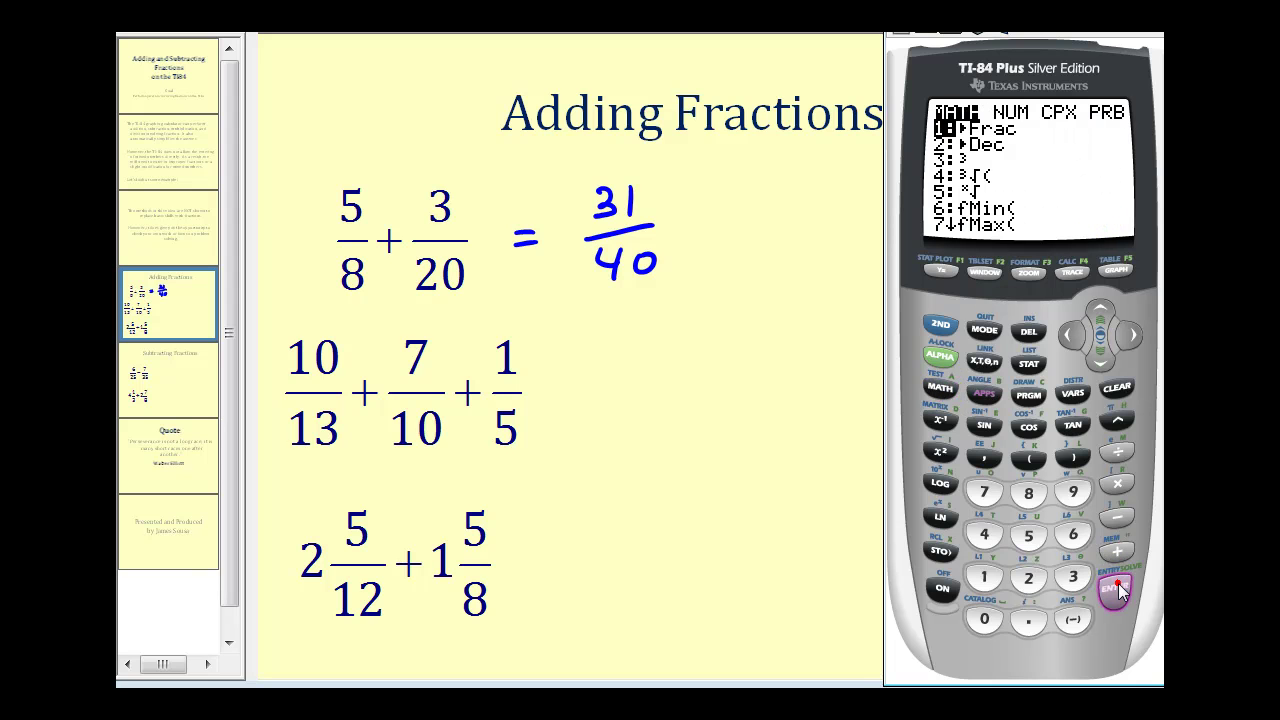
pyautogui.click(1115, 588)
pyautogui.click(1115, 588)
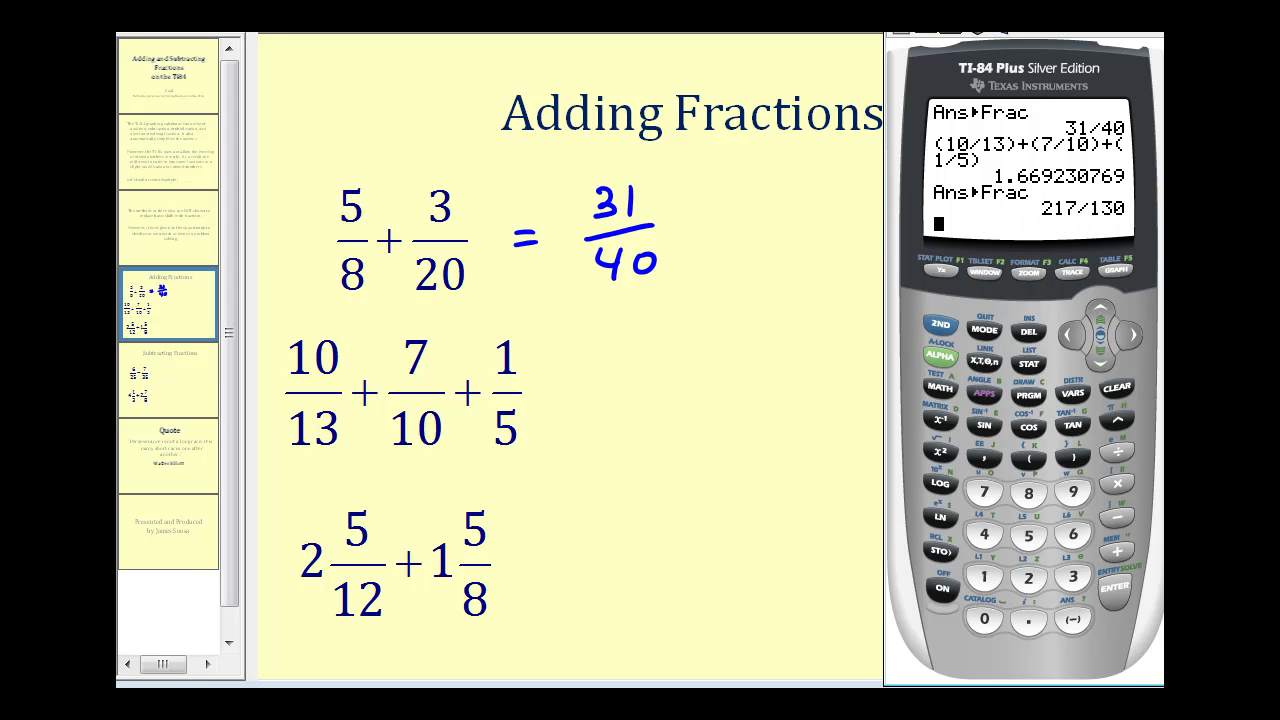
# Step: Handwrite = 217/130 = after 10/13 + 7/10 + 1/5 on the slide
pyautogui.click(575, 400)
pyautogui.moveTo(565, 385); pyautogui.dragTo(588, 381)
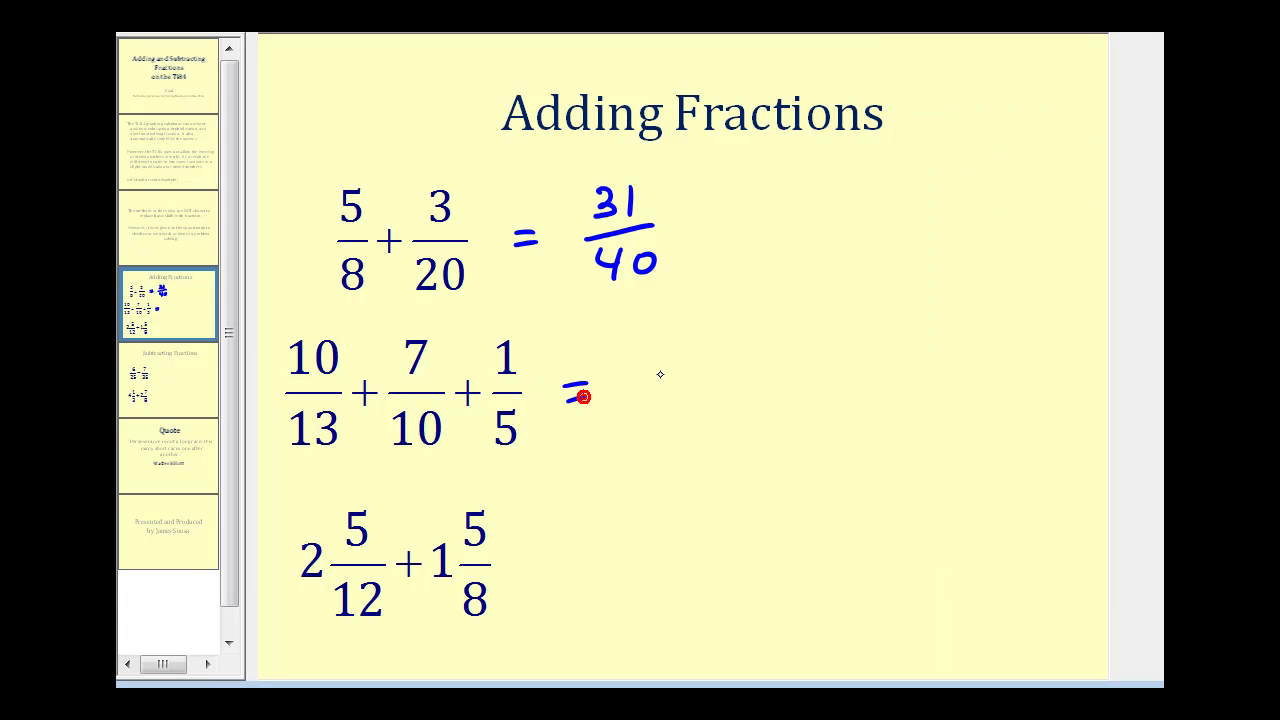
pyautogui.moveTo(680, 342); pyautogui.dragTo(700, 368)
pyautogui.moveTo(652, 402); pyautogui.dragTo(641, 425)
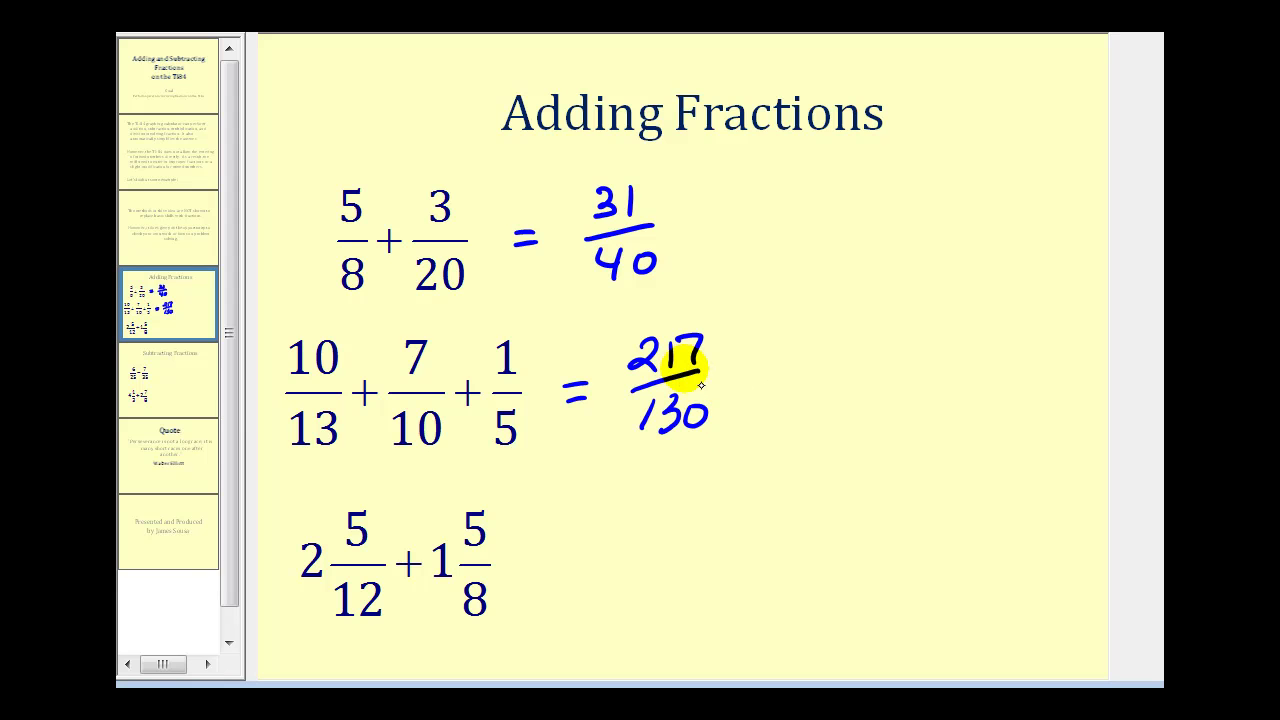
pyautogui.moveTo(746, 370); pyautogui.dragTo(765, 368)
pyautogui.moveTo(748, 381); pyautogui.dragTo(767, 378)
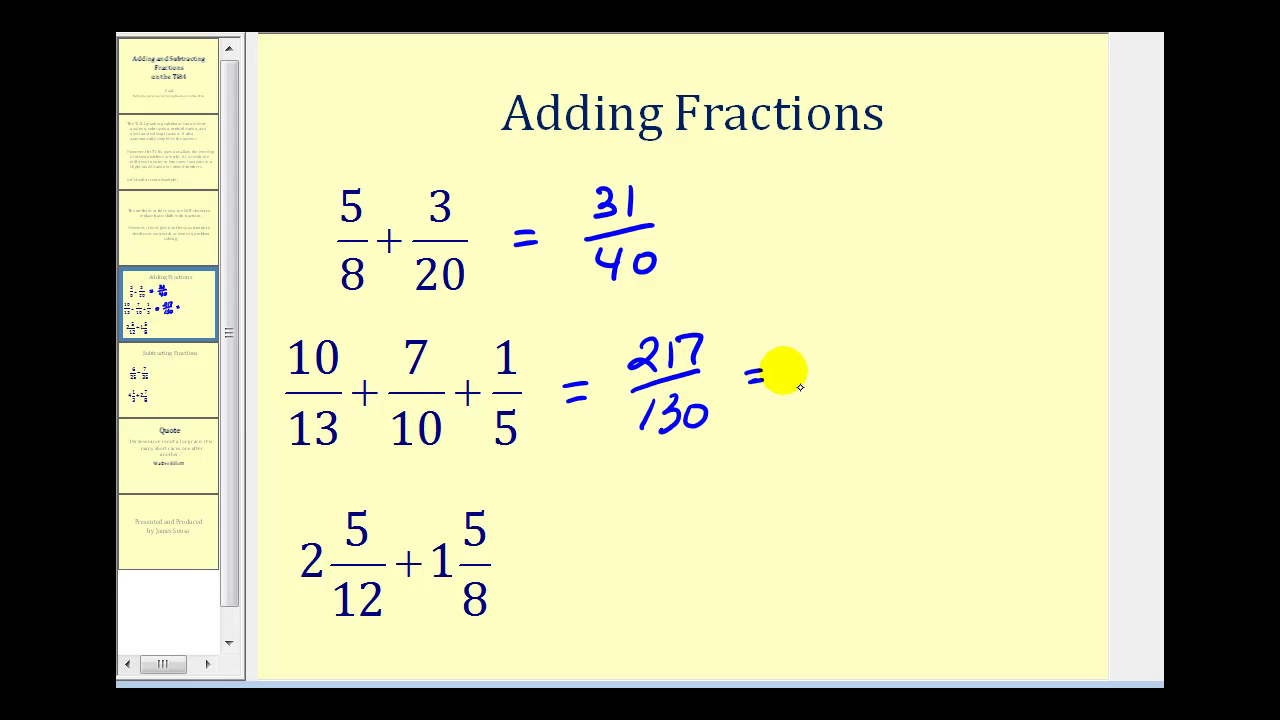
pyautogui.hotkey('alt', 'Tab')
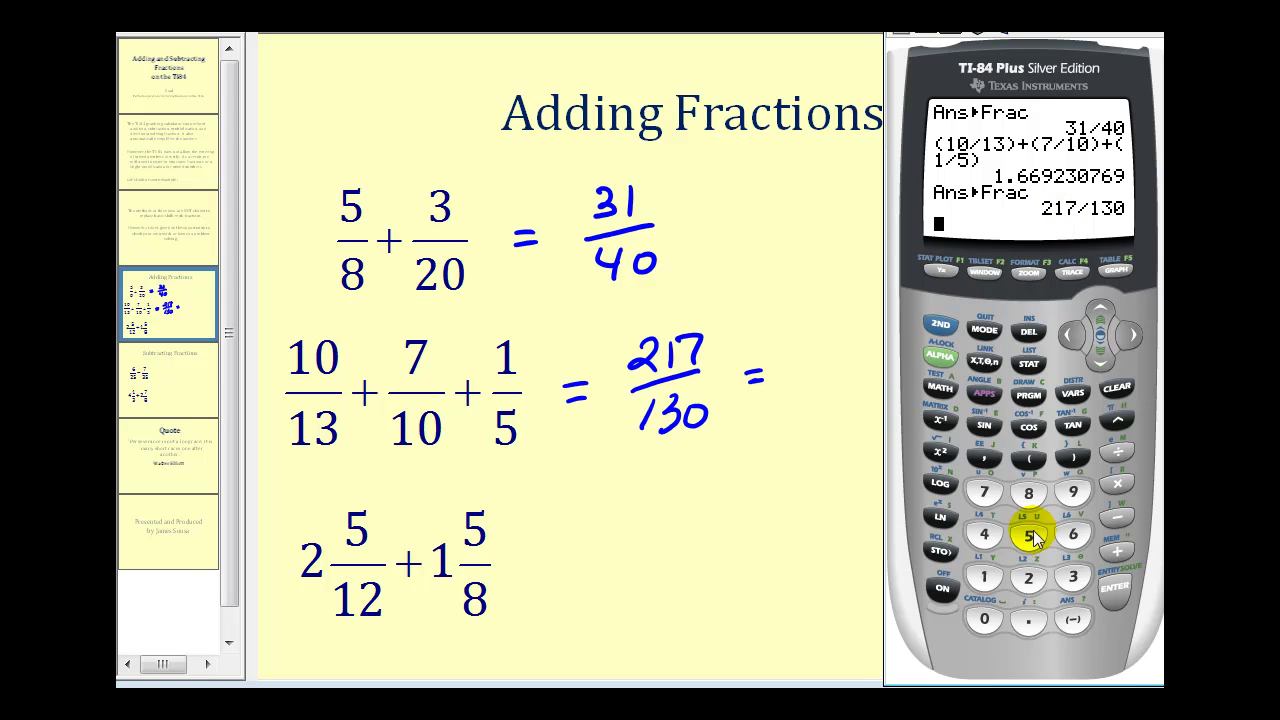
# Step: Enter 217/130 on the TI-84 and evaluate it as a decimal
pyautogui.click(1028, 580)
pyautogui.click(984, 577)
pyautogui.click(984, 491)
pyautogui.click(1117, 452)
pyautogui.click(984, 577)
pyautogui.click(1072, 577)
pyautogui.click(984, 620)
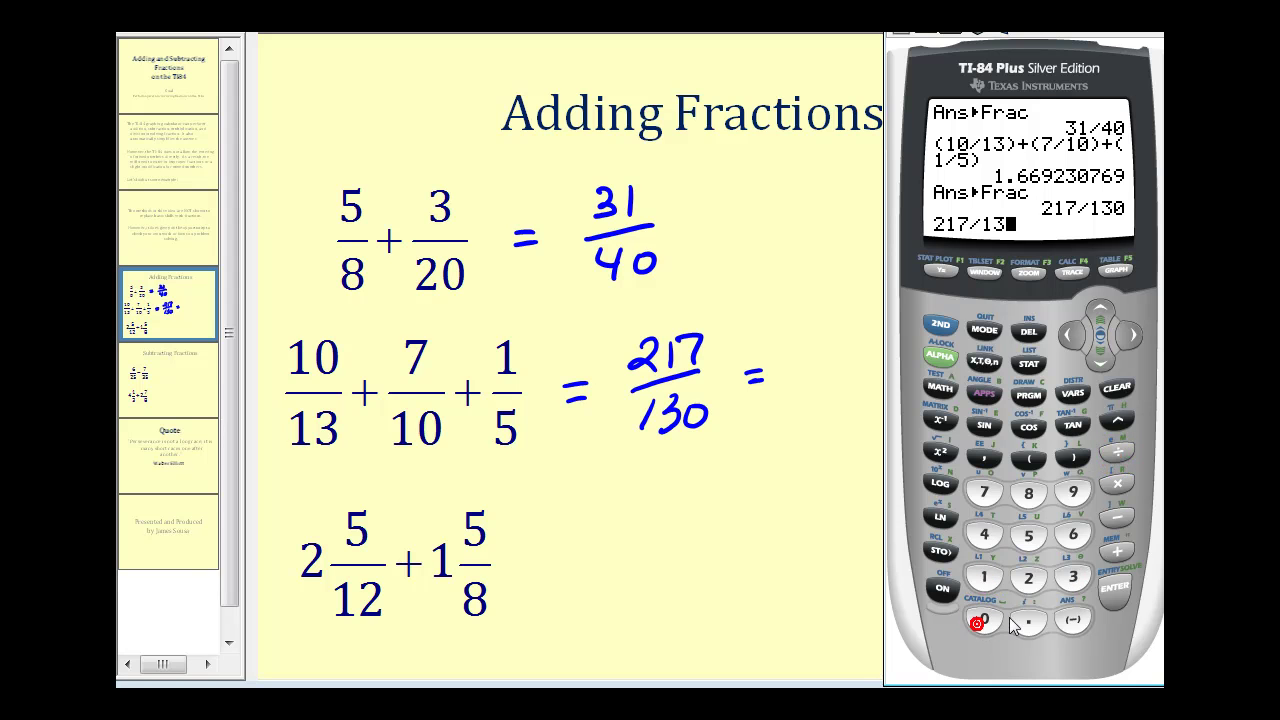
pyautogui.click(1115, 588)
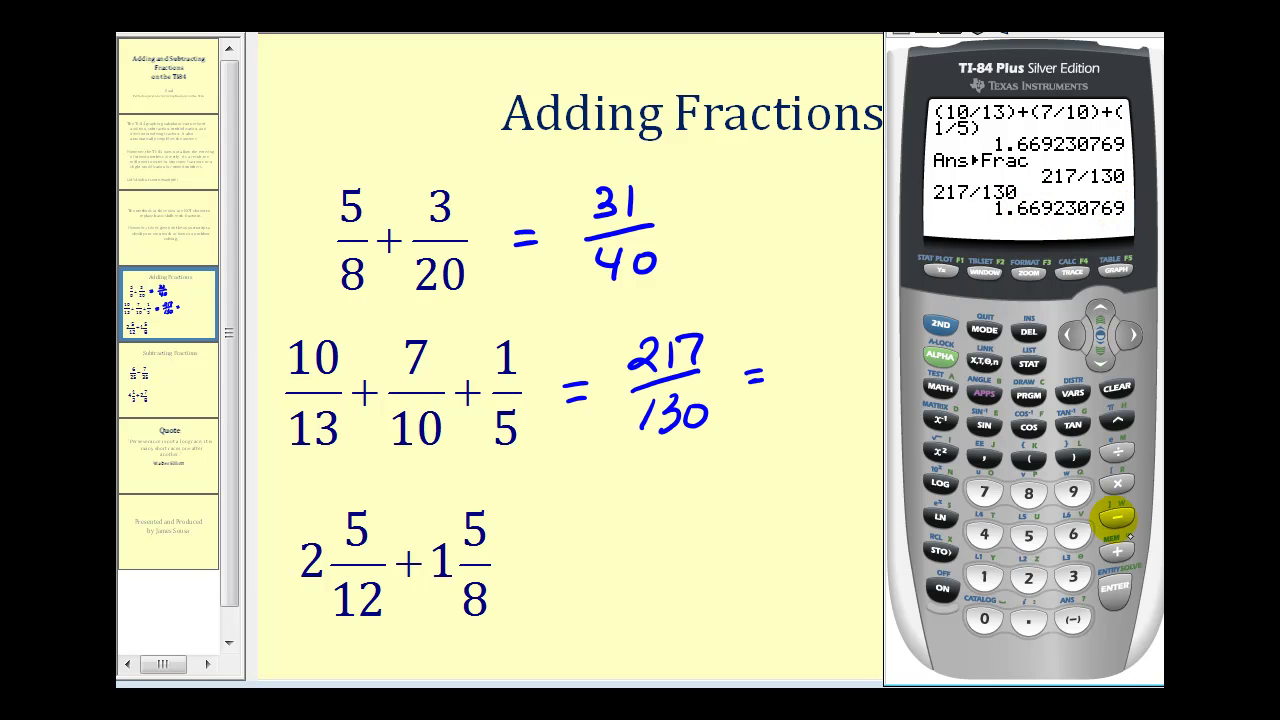
# Step: Compute Ans-1 and convert it with ▶Frac to 87/130
pyautogui.click(1117, 517)
pyautogui.click(984, 577)
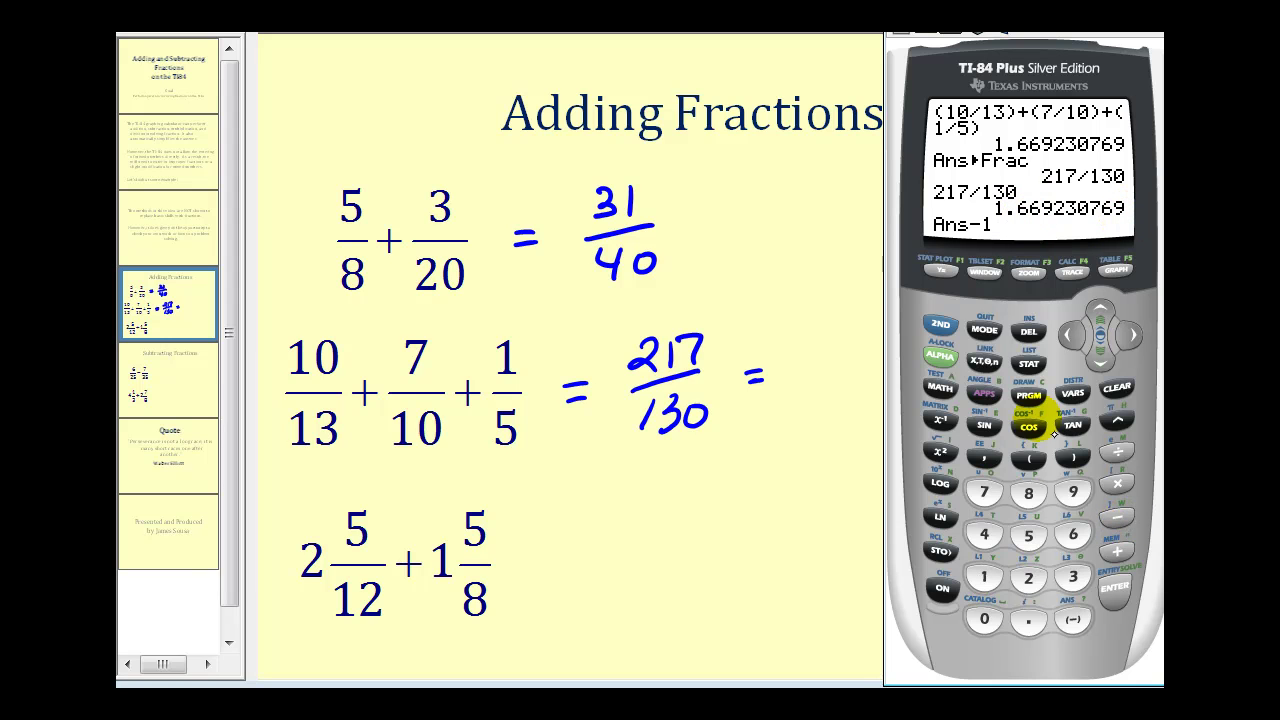
pyautogui.click(1115, 588)
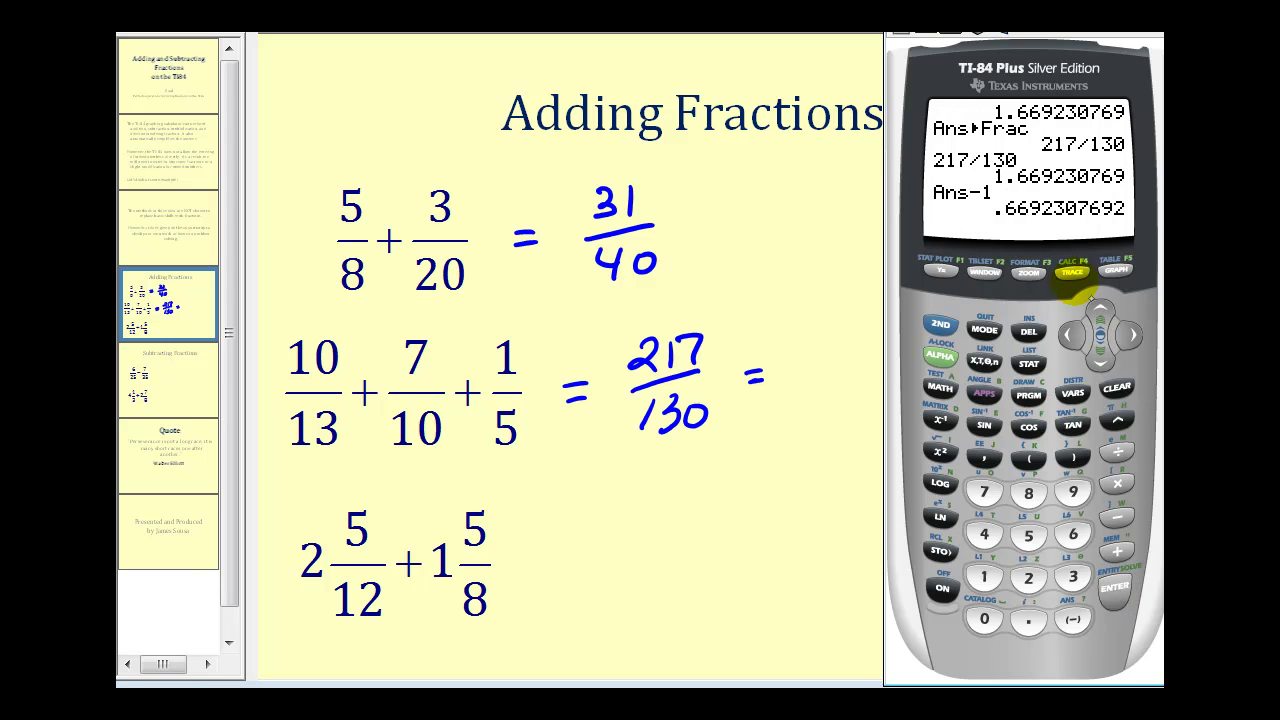
pyautogui.click(940, 387)
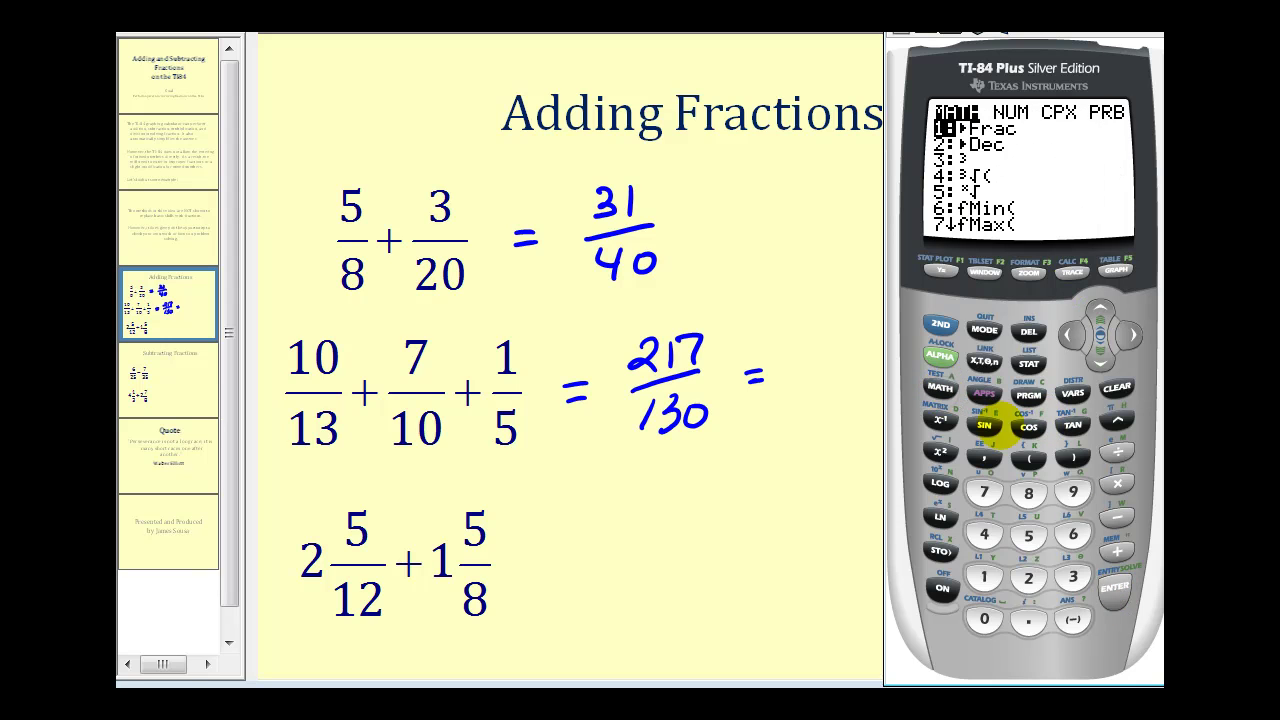
pyautogui.click(1115, 588)
pyautogui.click(1118, 596)
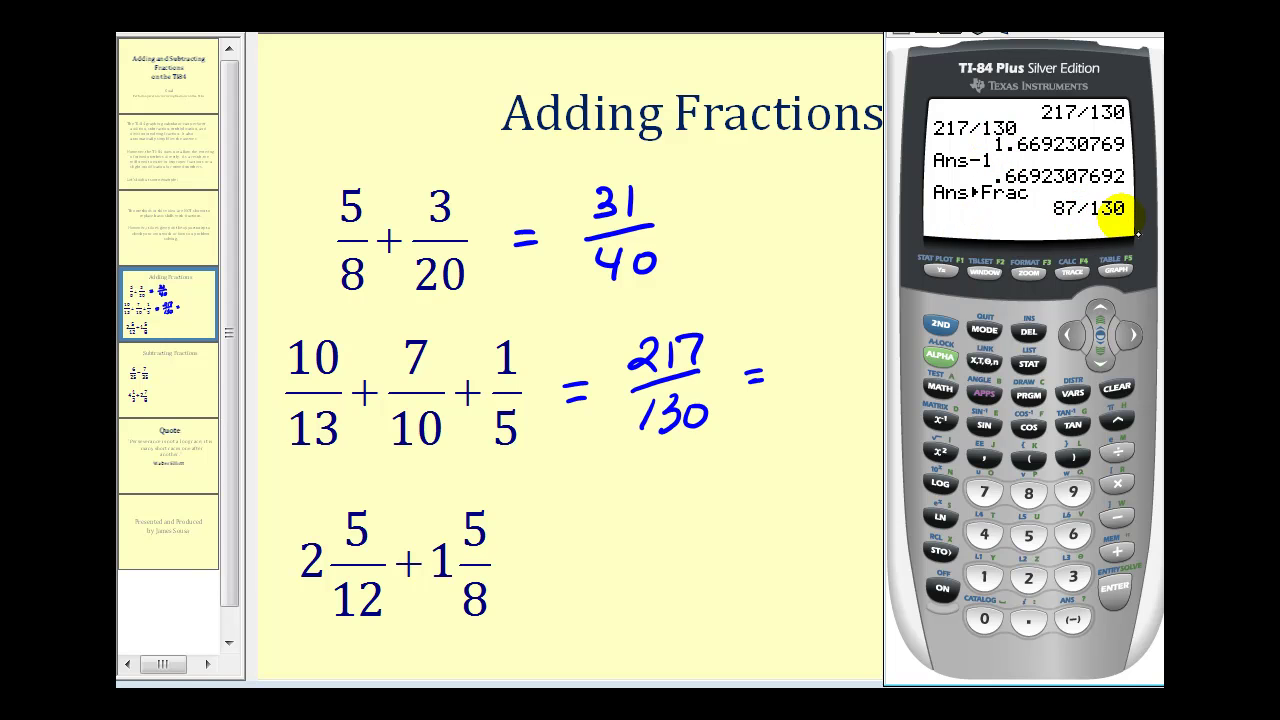
# Step: Handwrite the mixed number 1 87/130 after 217/130 = on the slide
pyautogui.moveTo(817, 352); pyautogui.dragTo(811, 395)
pyautogui.moveTo(853, 331); pyautogui.dragTo(855, 345)
pyautogui.moveTo(880, 328)
pyautogui.mouseDown()
pyautogui.moveTo(890, 324)
pyautogui.moveTo(896, 357)
pyautogui.mouseUp()
pyautogui.moveTo(851, 379)
pyautogui.mouseDown()
pyautogui.moveTo(848, 405)
pyautogui.moveTo(885, 392)
pyautogui.mouseUp()
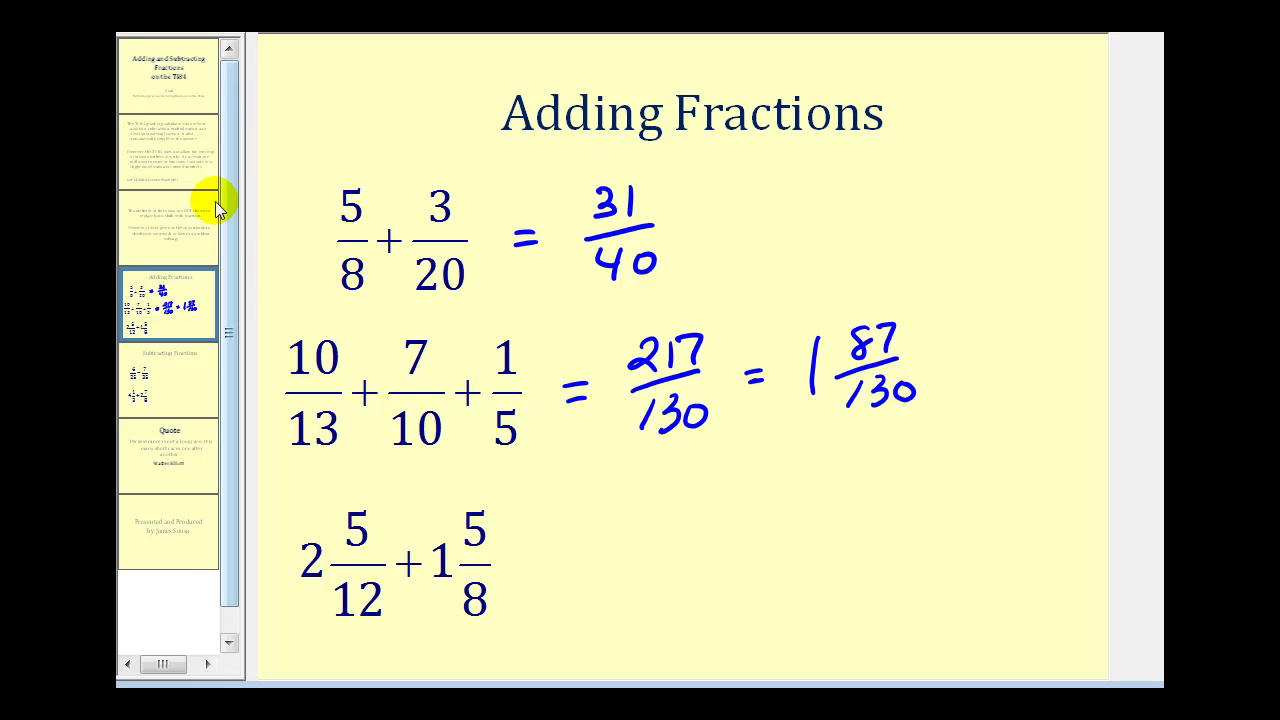
pyautogui.hotkey('alt', 'Tab')
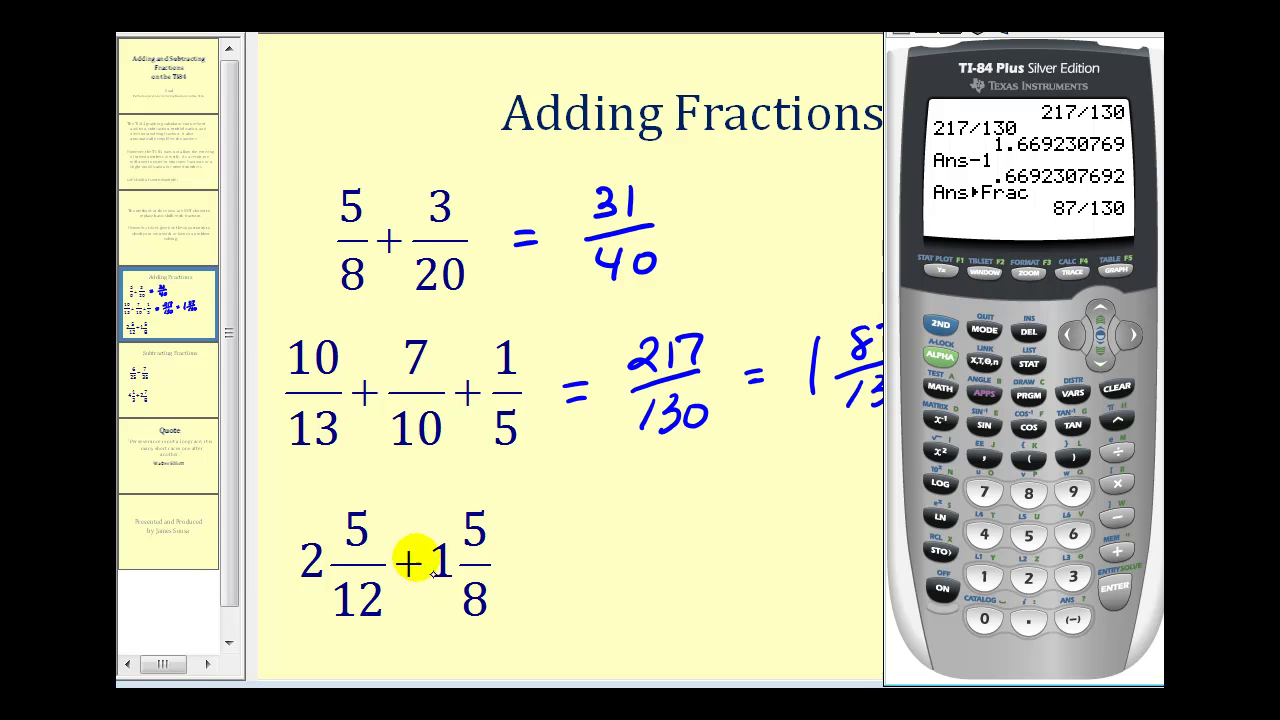
# Step: Clear the calculator and enter the first mixed number as (2+5/12)
pyautogui.press('Escape')
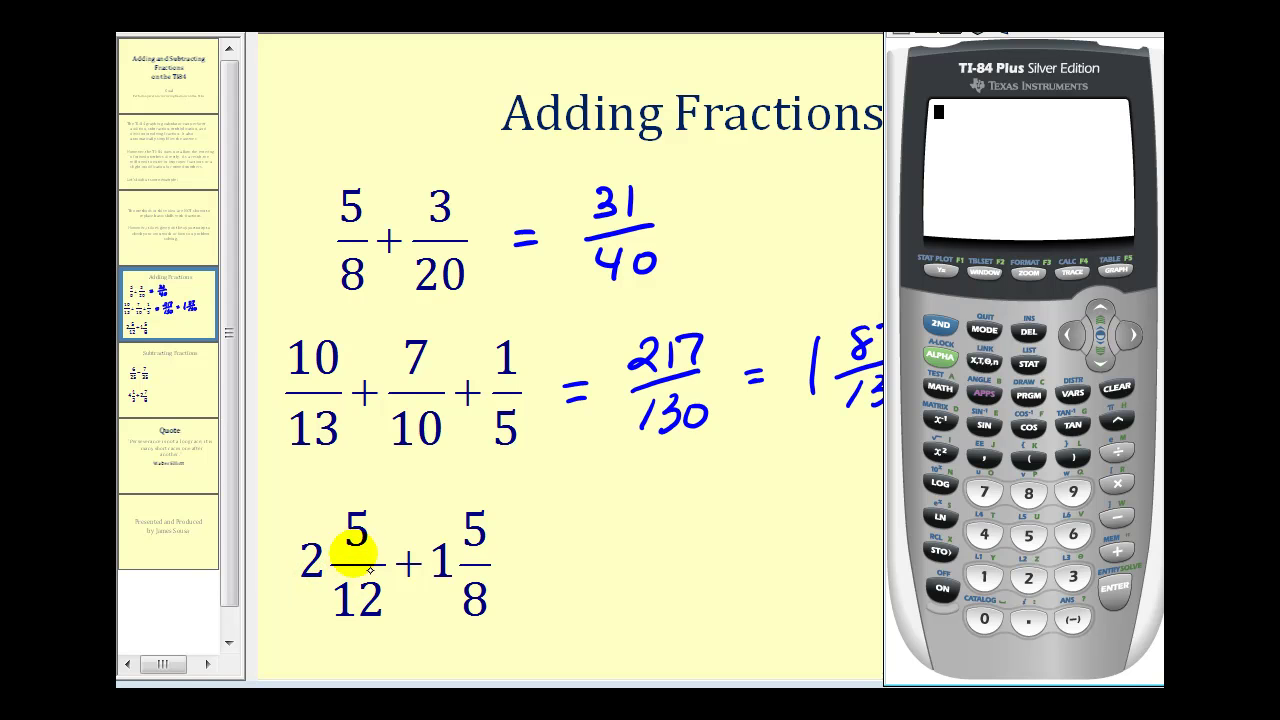
pyautogui.write('(')
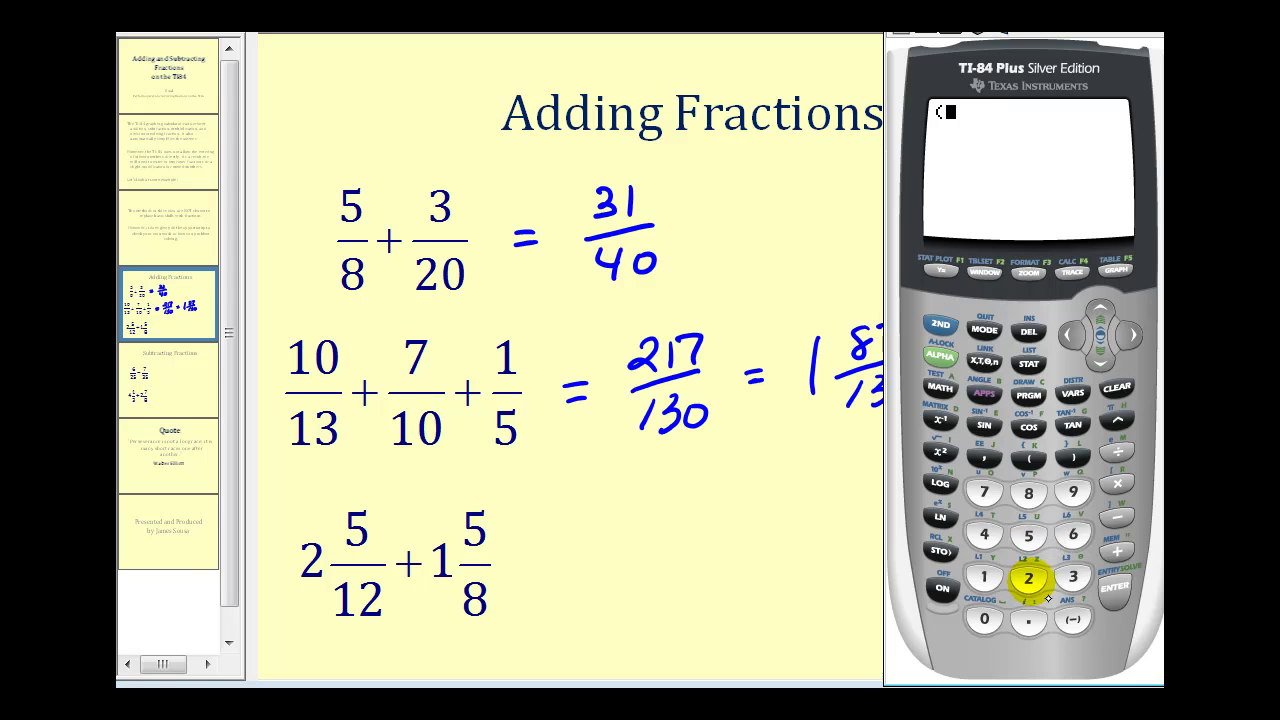
pyautogui.click(1028, 578)
pyautogui.click(1116, 550)
pyautogui.click(1028, 534)
pyautogui.click(1117, 455)
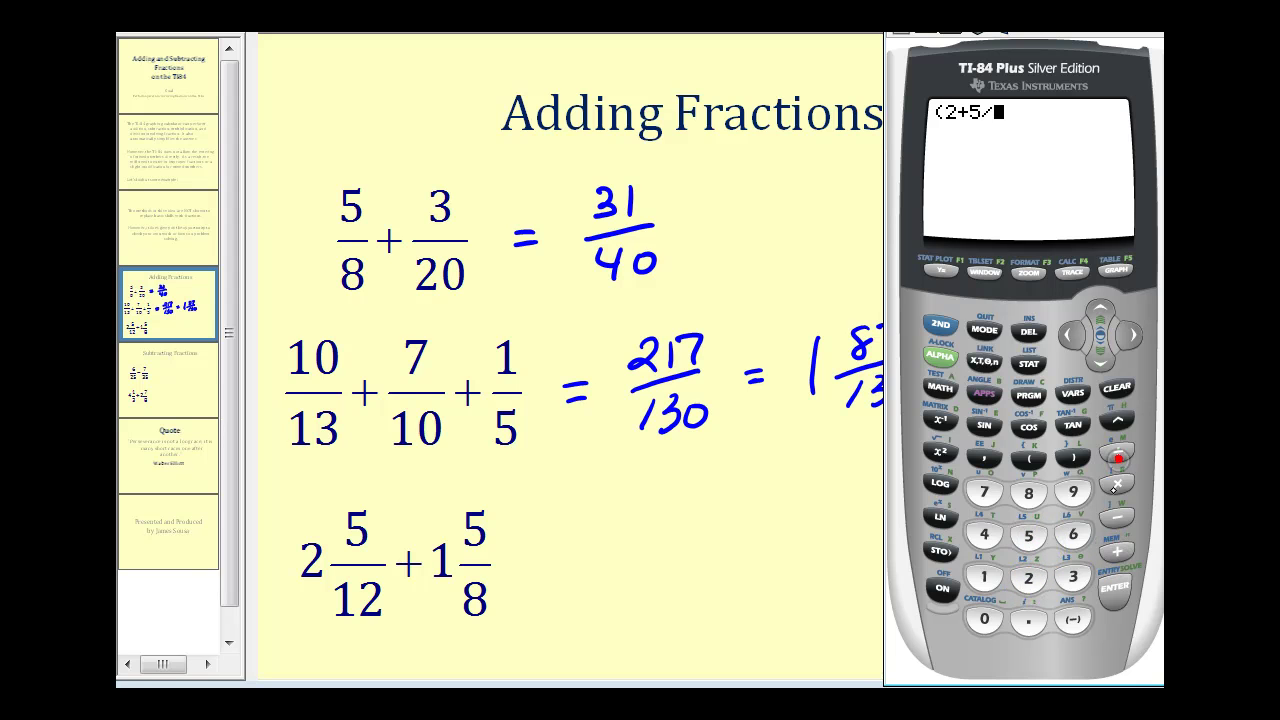
pyautogui.click(985, 577)
pyautogui.click(1028, 576)
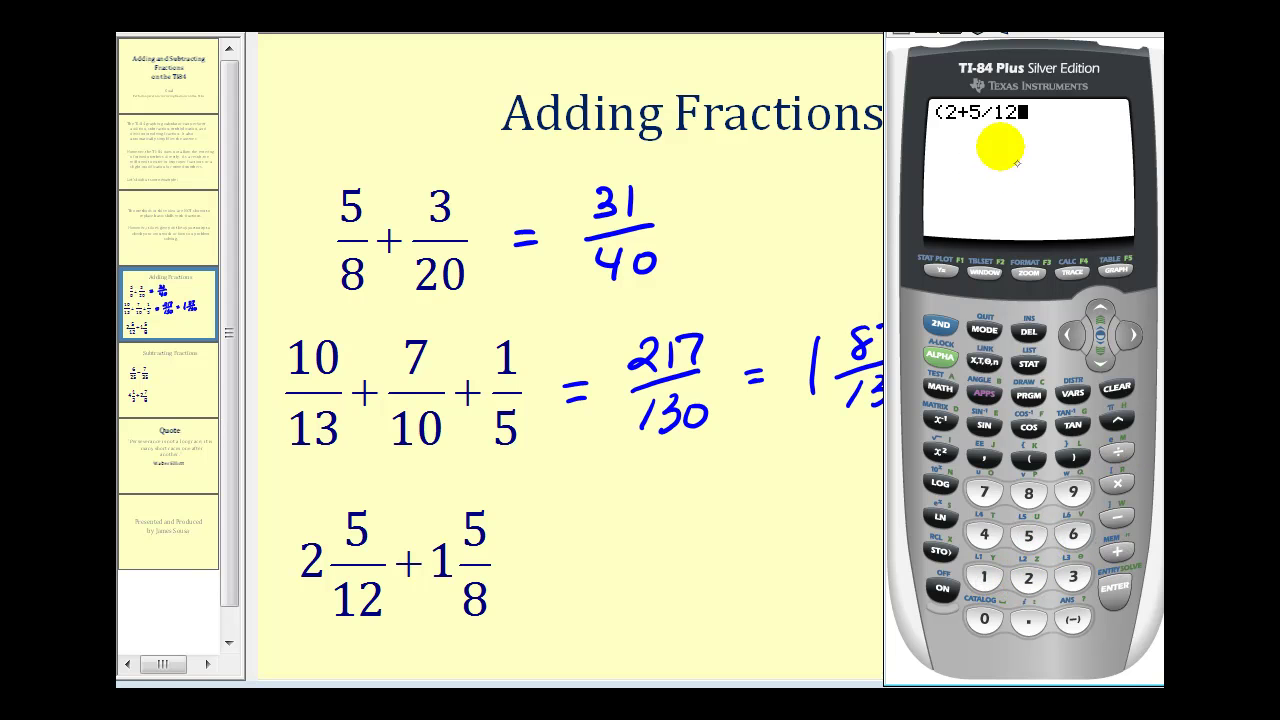
pyautogui.click(1073, 458)
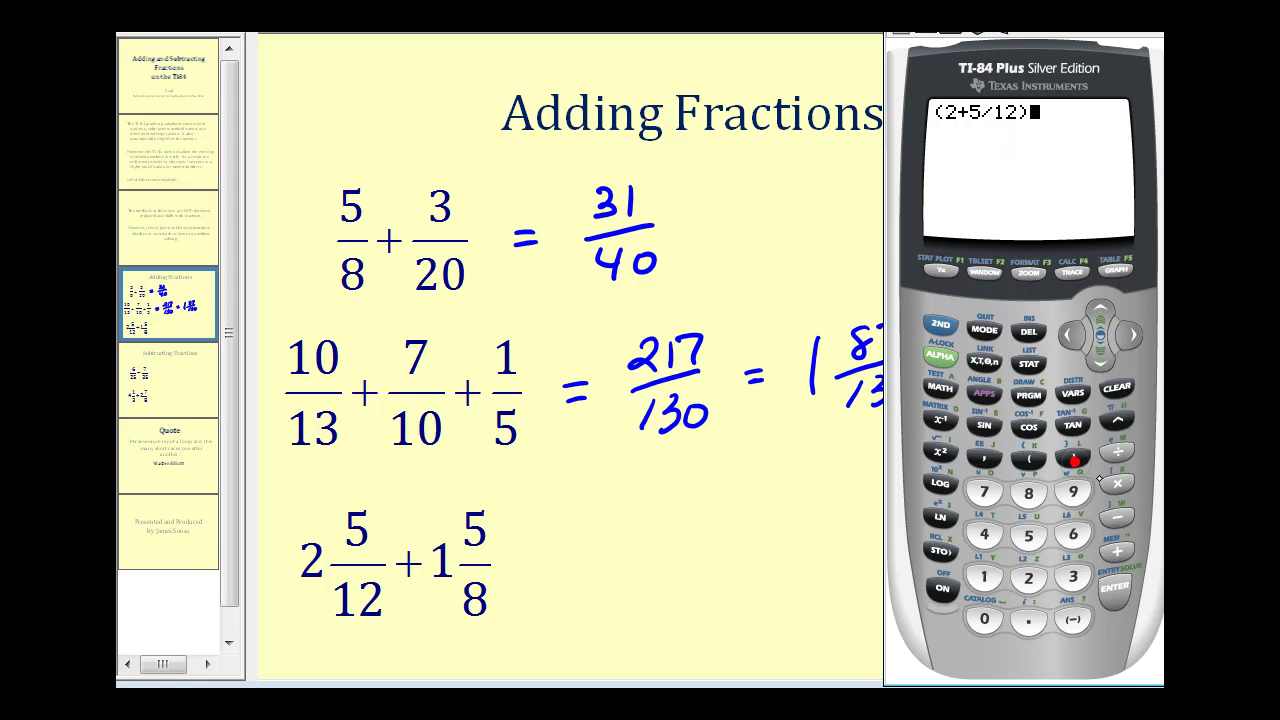
# Step: Add the second mixed number as +(1+5/8)
pyautogui.click(1117, 550)
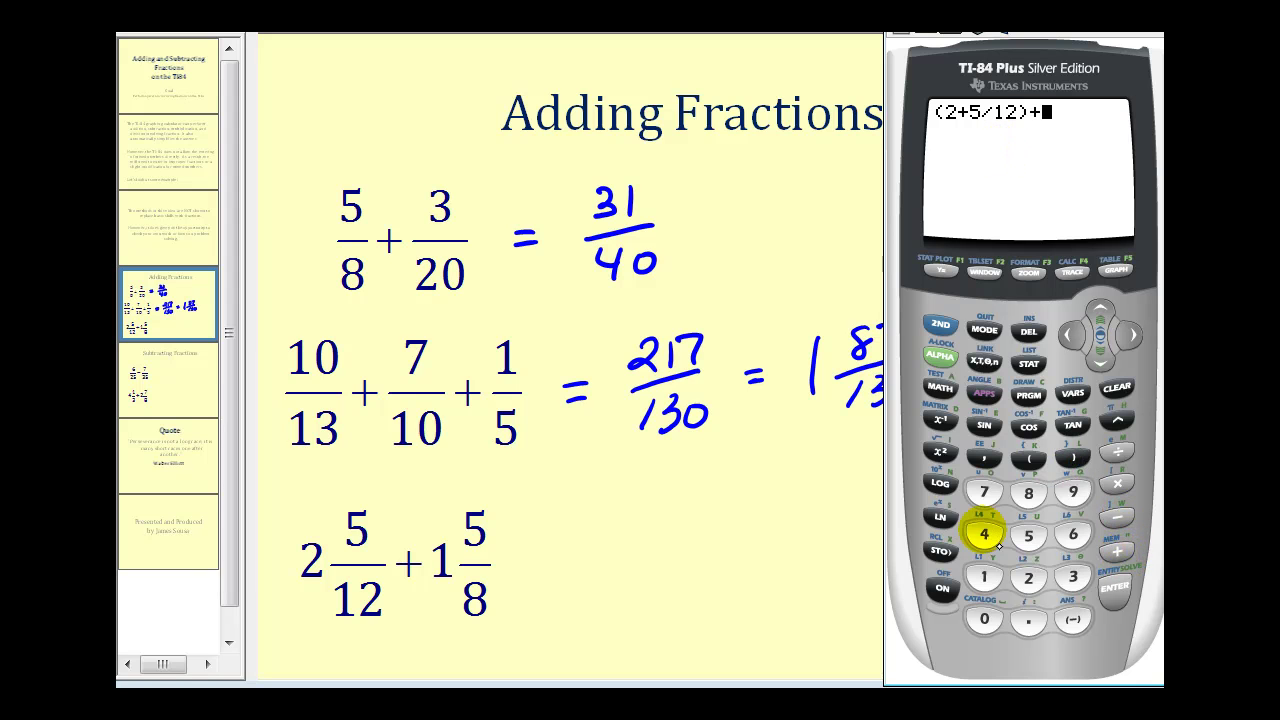
pyautogui.click(1028, 458)
pyautogui.click(984, 577)
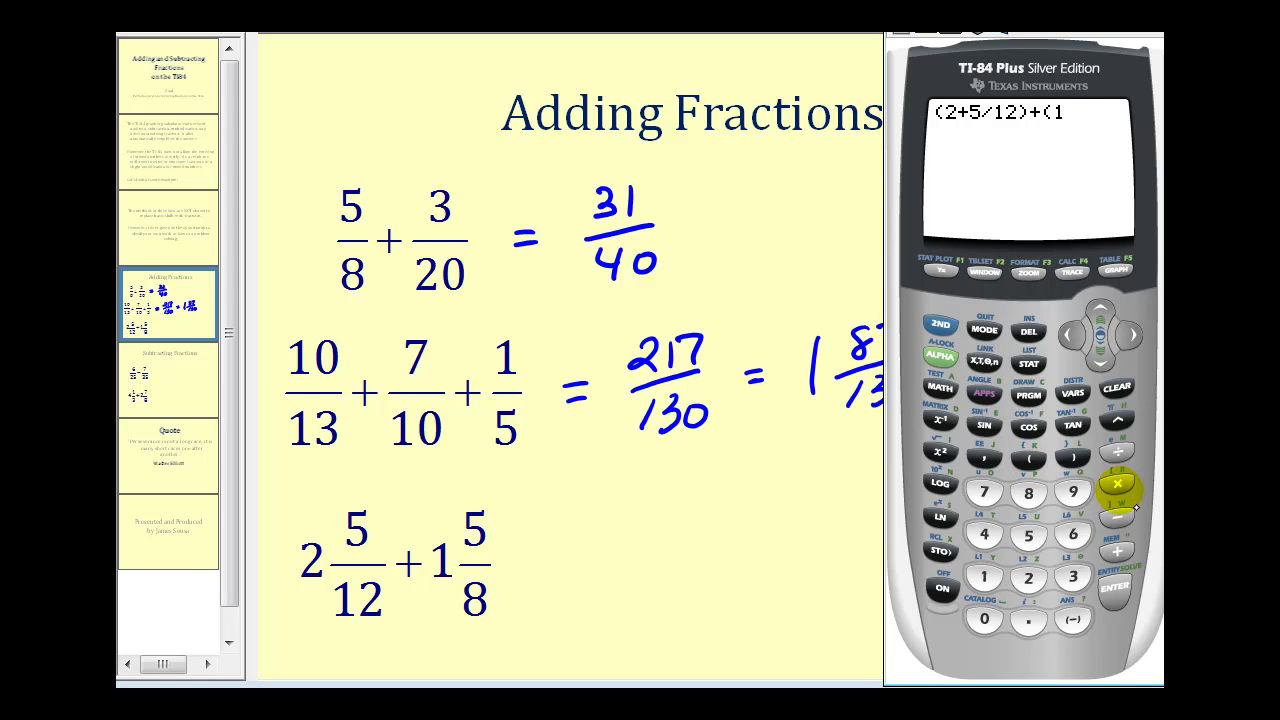
pyautogui.click(1135, 565)
pyautogui.click(1028, 534)
pyautogui.click(1117, 452)
pyautogui.click(1030, 492)
pyautogui.click(1073, 458)
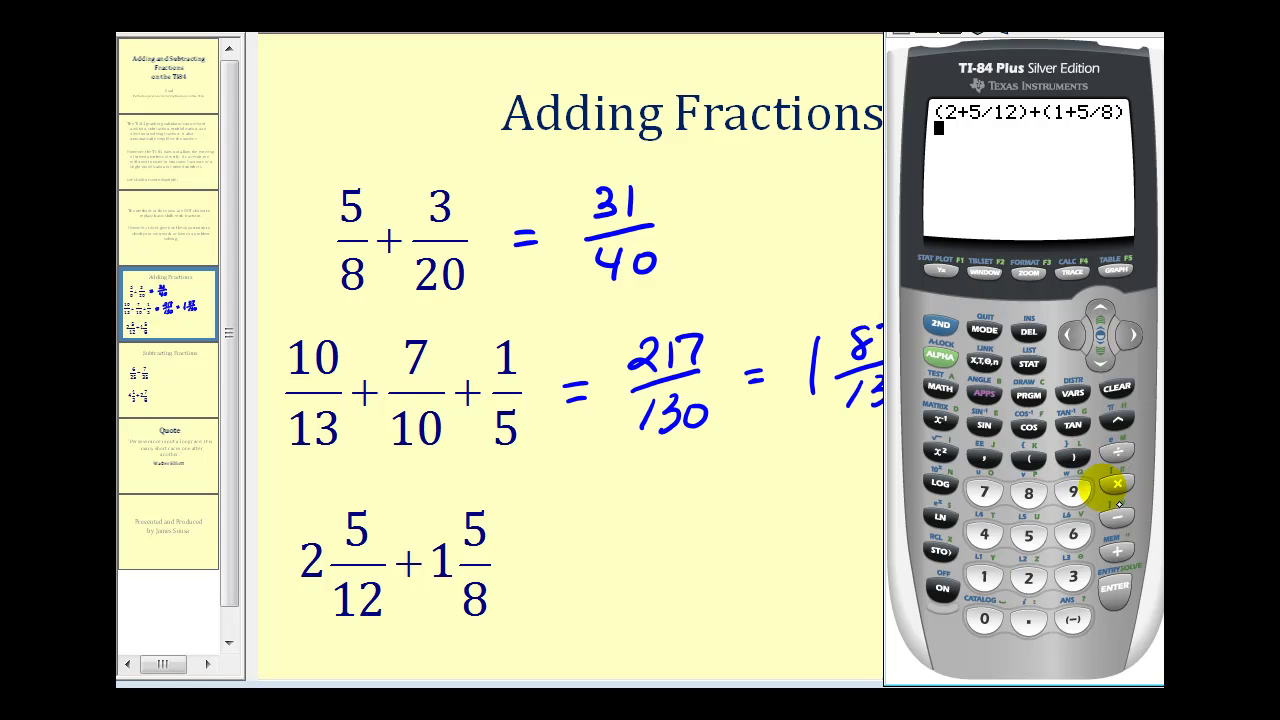
# Step: Evaluate the sum as 4.041666667 and convert it with ▶Frac to 97/24
pyautogui.click(1136, 604)
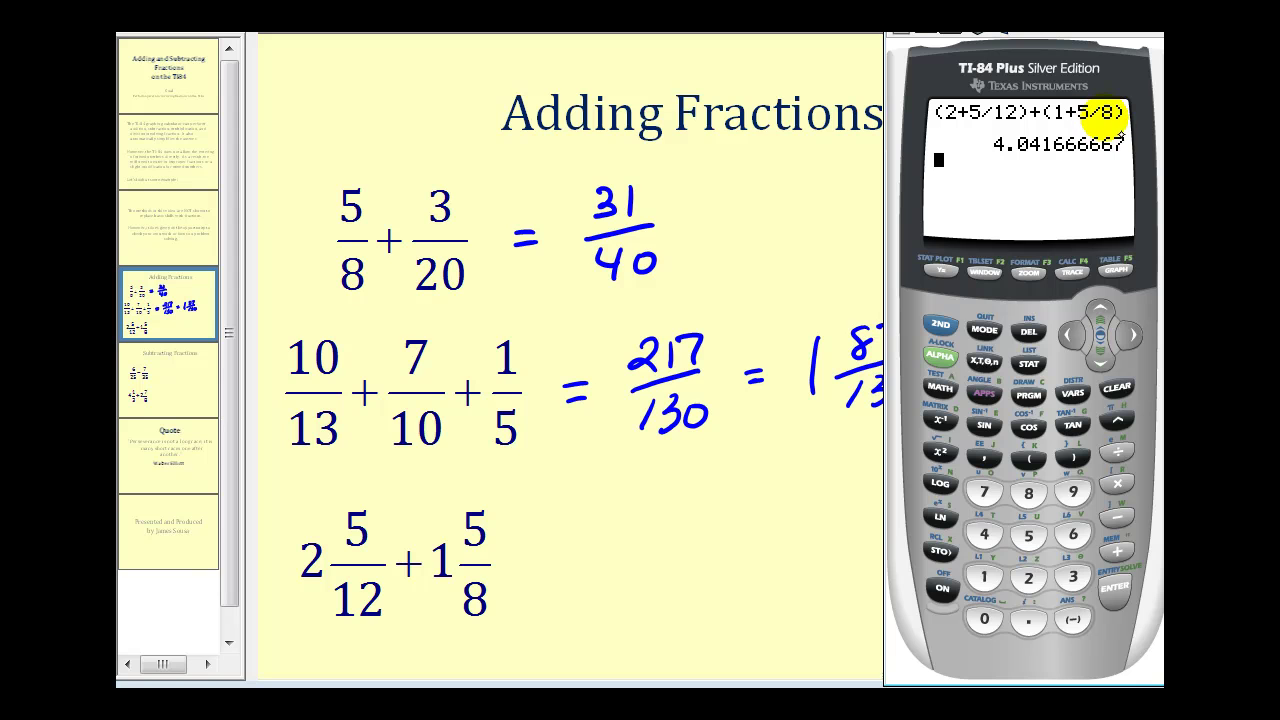
pyautogui.click(940, 387)
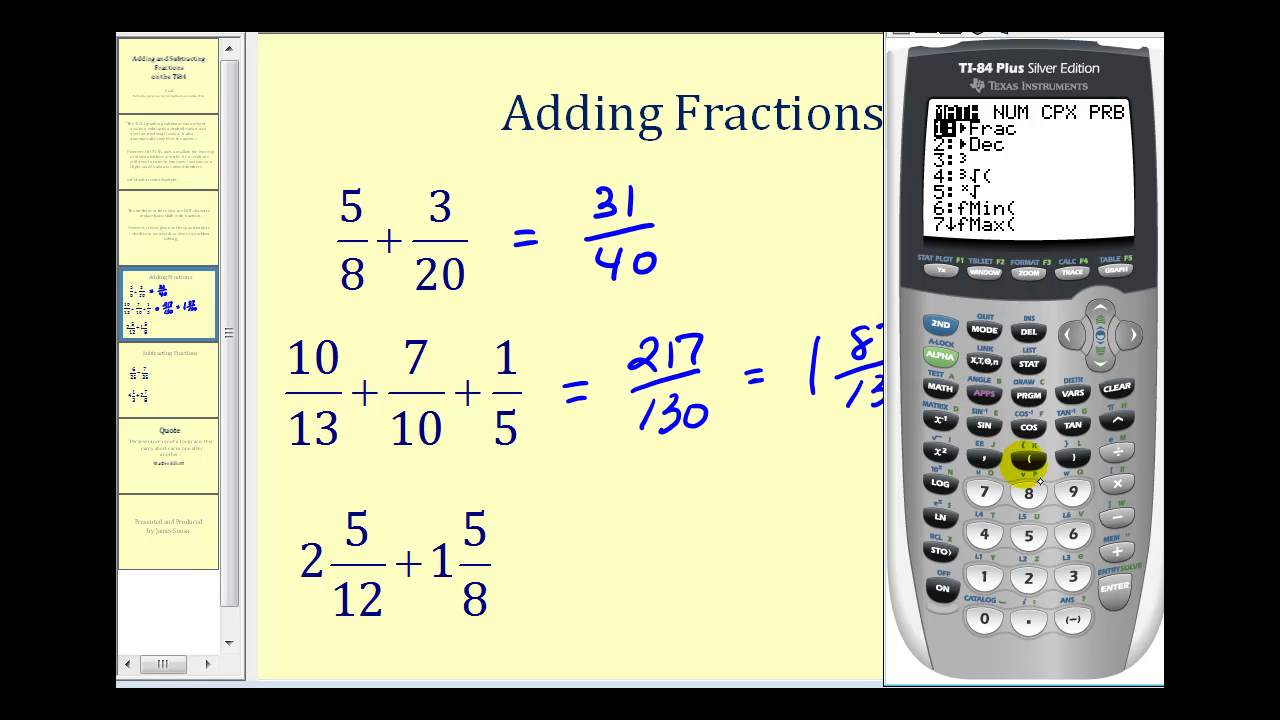
pyautogui.click(1128, 612)
pyautogui.click(1128, 612)
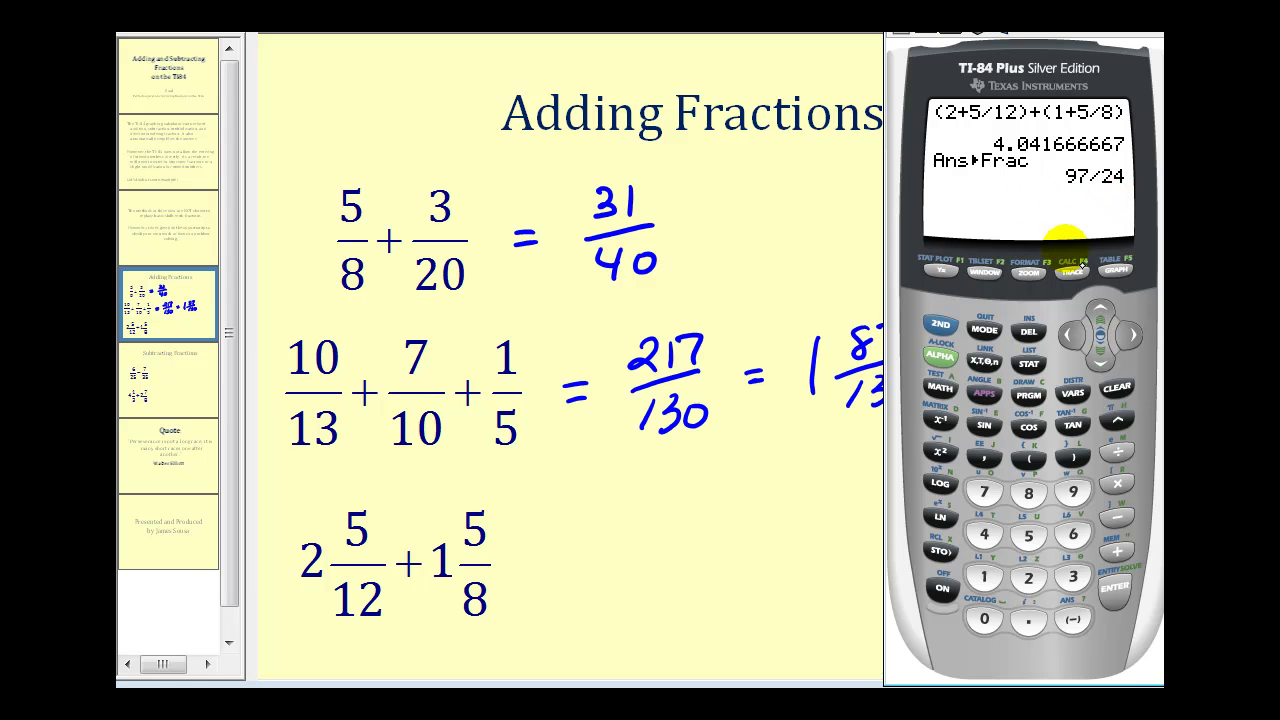
# Step: Handwrite = 97/24 = after 2 5/12 + 1 5/8 on the slide
pyautogui.click(543, 557)
pyautogui.moveTo(533, 558)
pyautogui.mouseDown()
pyautogui.moveTo(556, 558)
pyautogui.moveTo(555, 570)
pyautogui.mouseUp()
pyautogui.moveTo(600, 512)
pyautogui.mouseDown()
pyautogui.moveTo(586, 524)
pyautogui.moveTo(622, 533)
pyautogui.moveTo(642, 586)
pyautogui.moveTo(623, 603)
pyautogui.mouseUp()
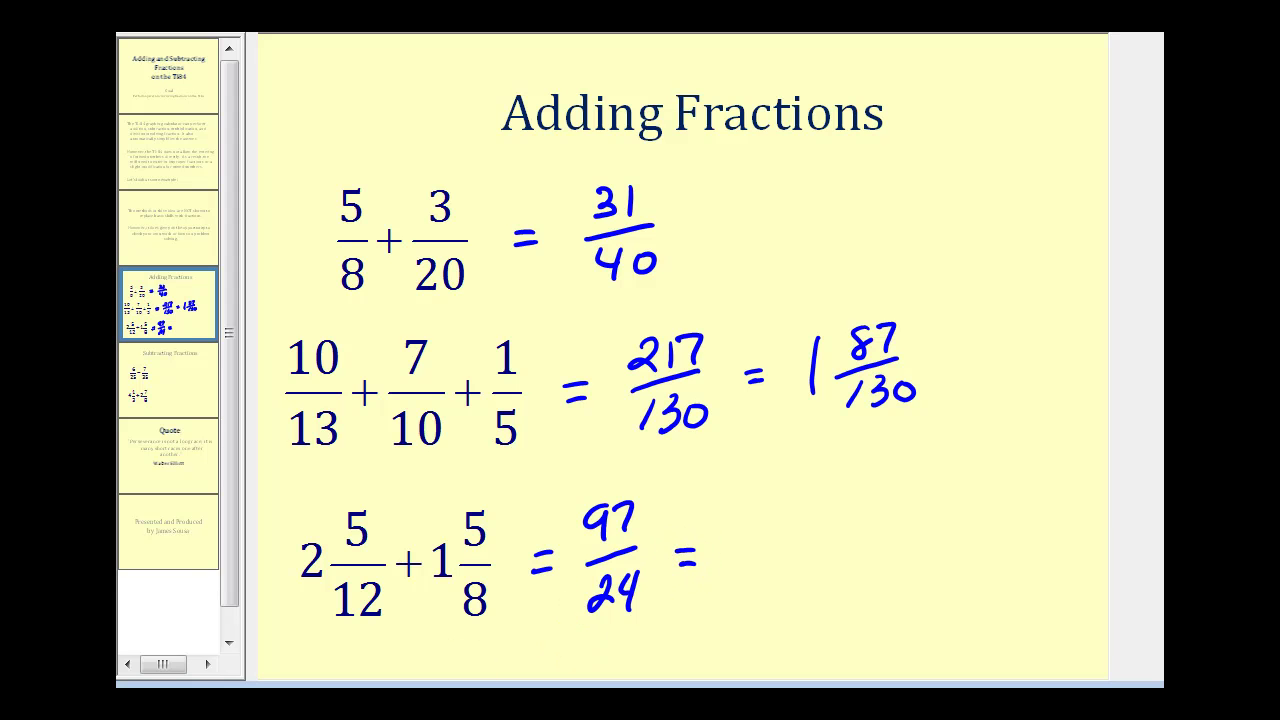
pyautogui.hotkey('alt', 'Tab')
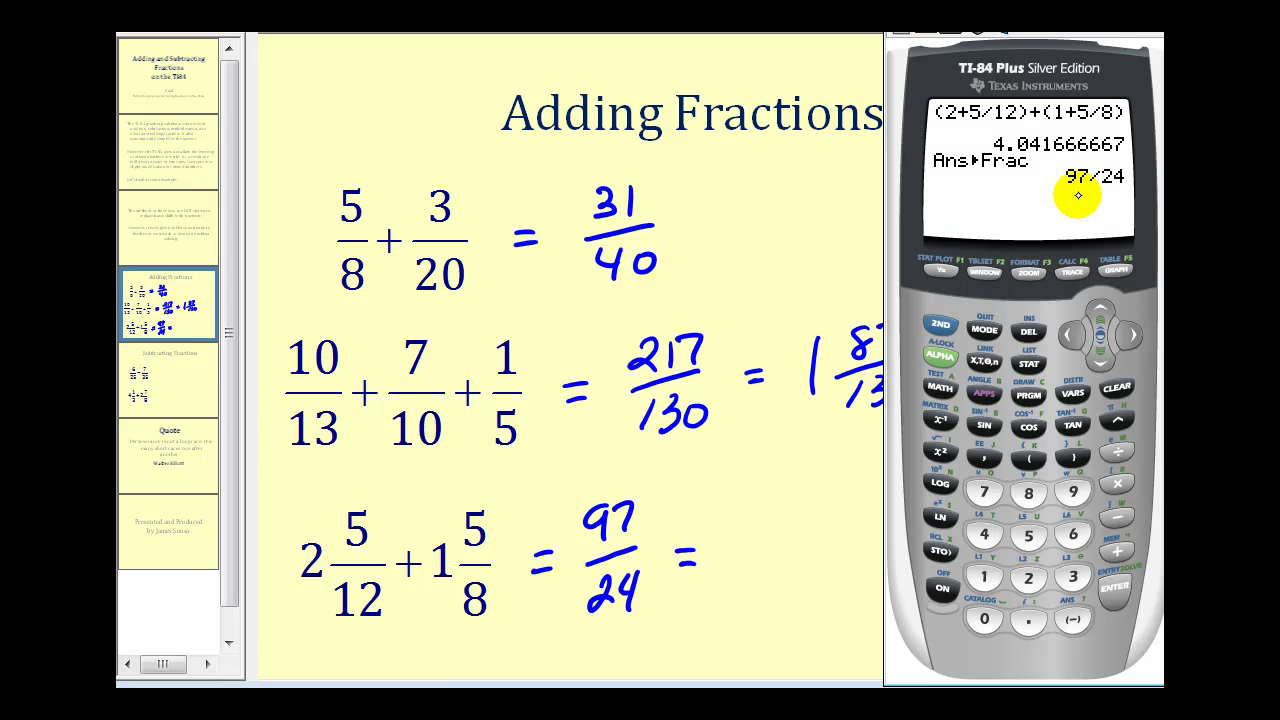
# Step: Enter 97/24 on the TI-84 and evaluate it as a decimal
pyautogui.click(1073, 491)
pyautogui.click(986, 494)
pyautogui.click(1117, 451)
pyautogui.click(1028, 578)
pyautogui.click(984, 534)
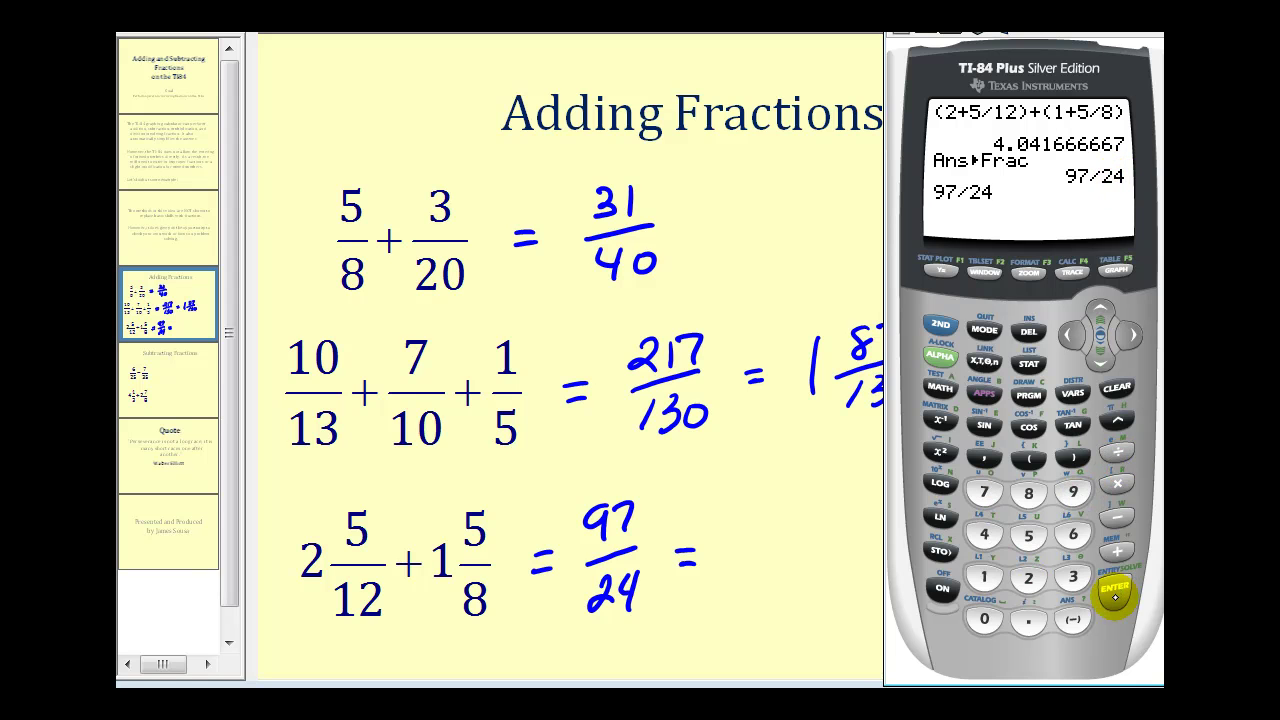
pyautogui.click(1115, 593)
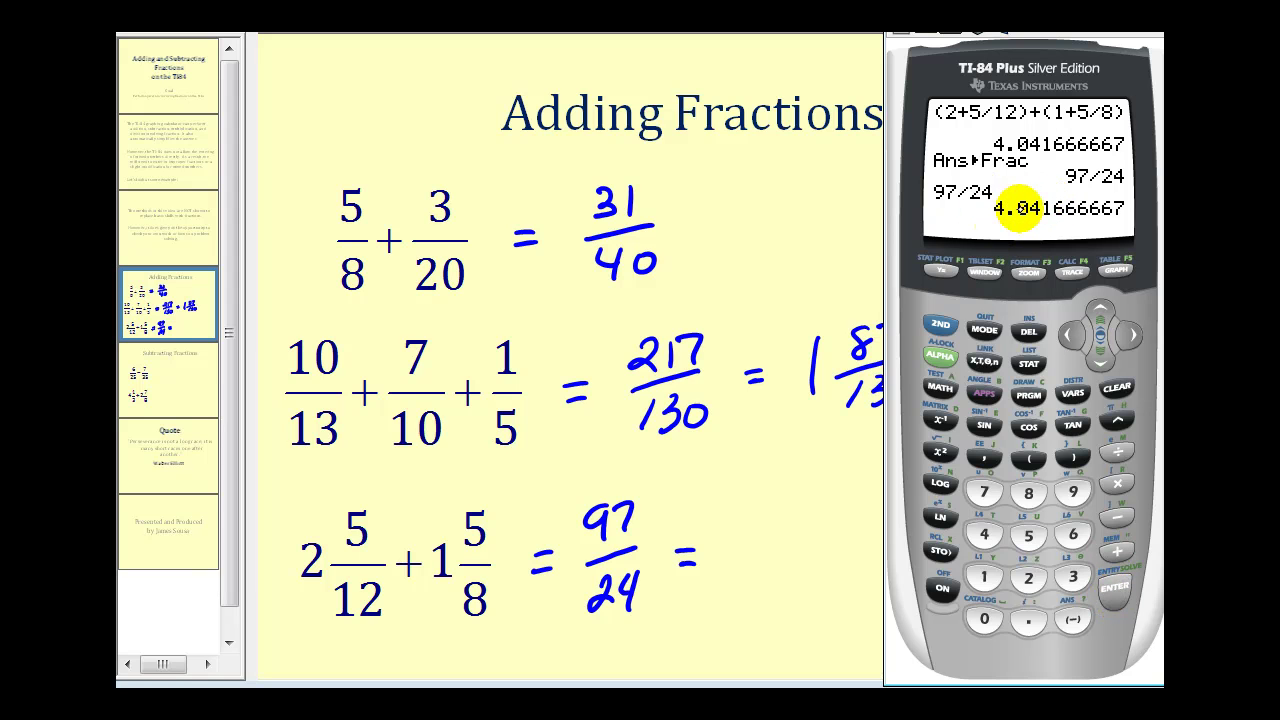
# Step: Compute Ans-4 and convert the leftover with ▶Frac to 1/24
pyautogui.click(1120, 518)
pyautogui.click(984, 534)
pyautogui.click(1112, 582)
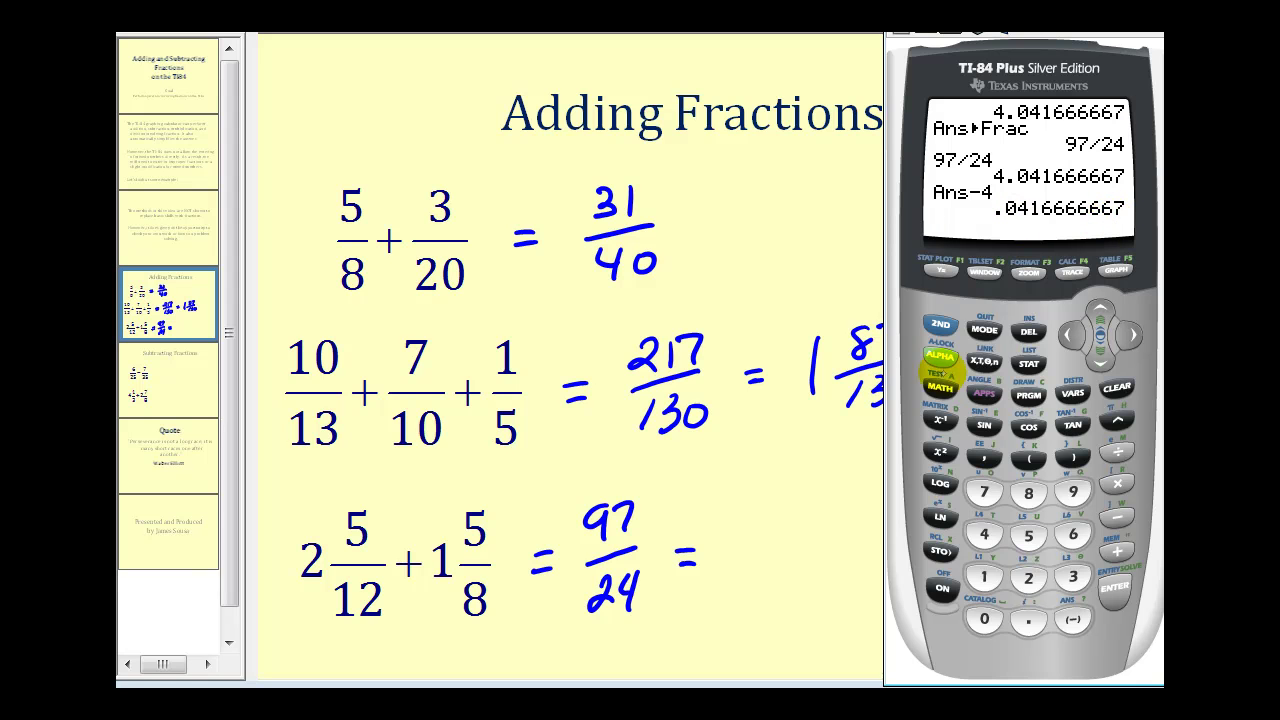
pyautogui.click(941, 388)
pyautogui.click(1114, 590)
pyautogui.click(1115, 594)
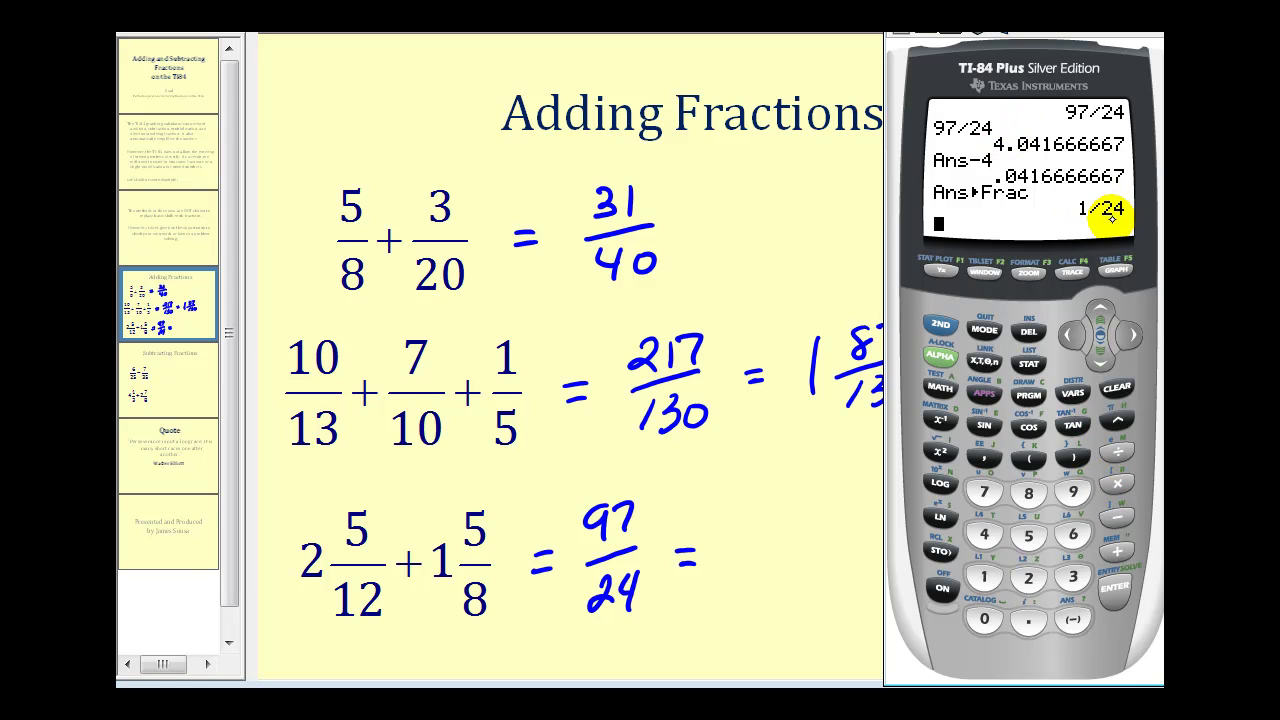
# Step: Handwrite 4 1/24 after 97/24 =, then go to the Subtracting Fractions slide
pyautogui.click(740, 518)
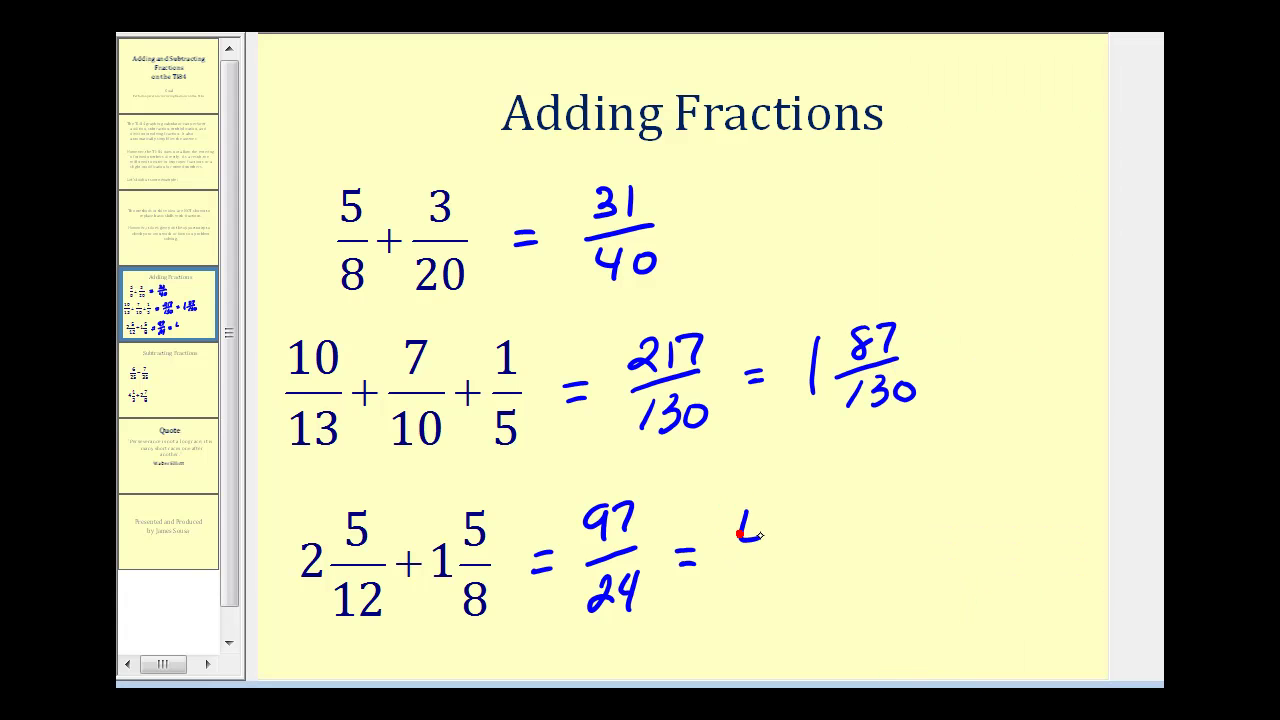
pyautogui.moveTo(809, 497)
pyautogui.mouseDown()
pyautogui.moveTo(810, 560)
pyautogui.moveTo(827, 582)
pyautogui.mouseUp()
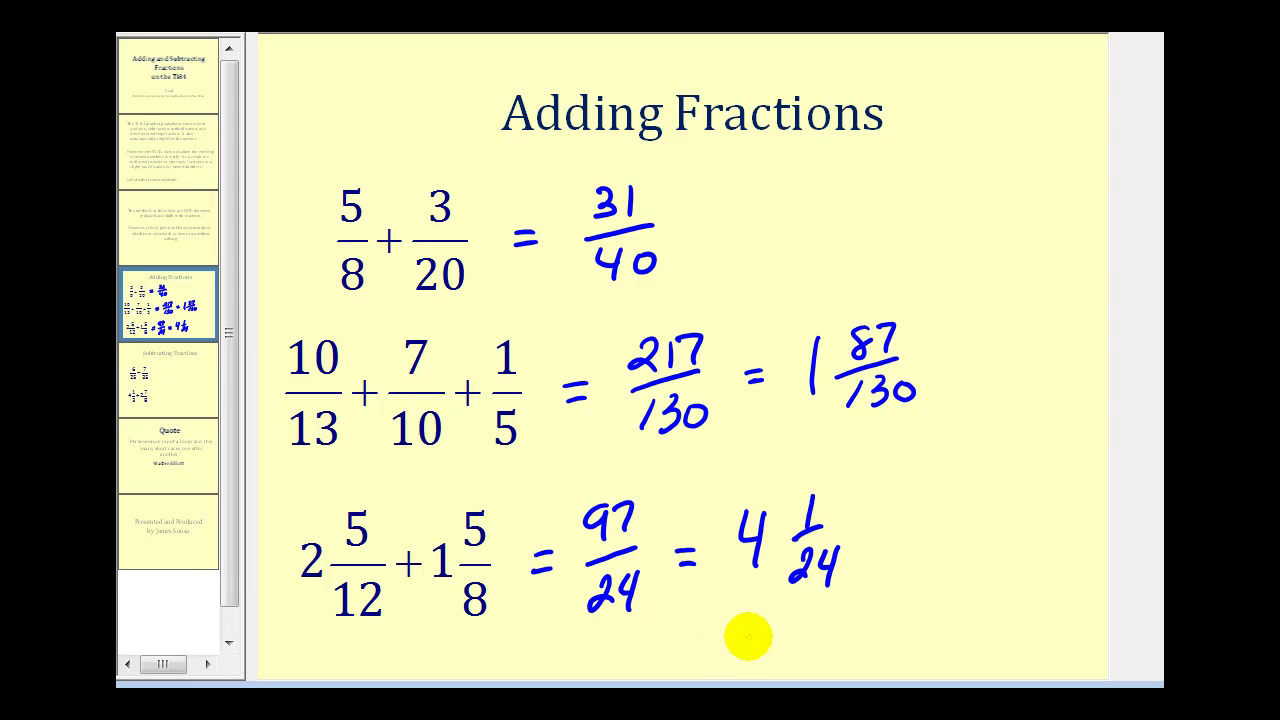
pyautogui.click(170, 383)
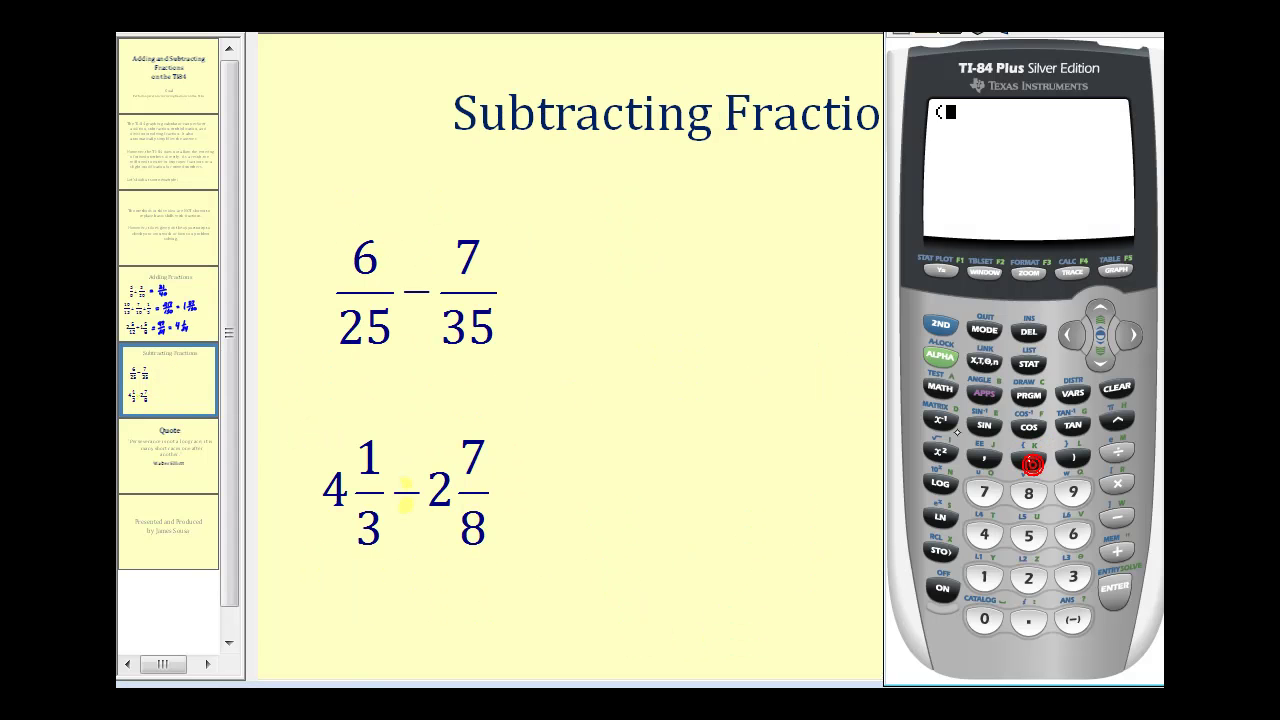
# Step: Clear a false start and enter (6/25) on the TI-84
pyautogui.click(1073, 533)
pyautogui.click(1118, 453)
pyautogui.click(1028, 578)
pyautogui.press('Escape')
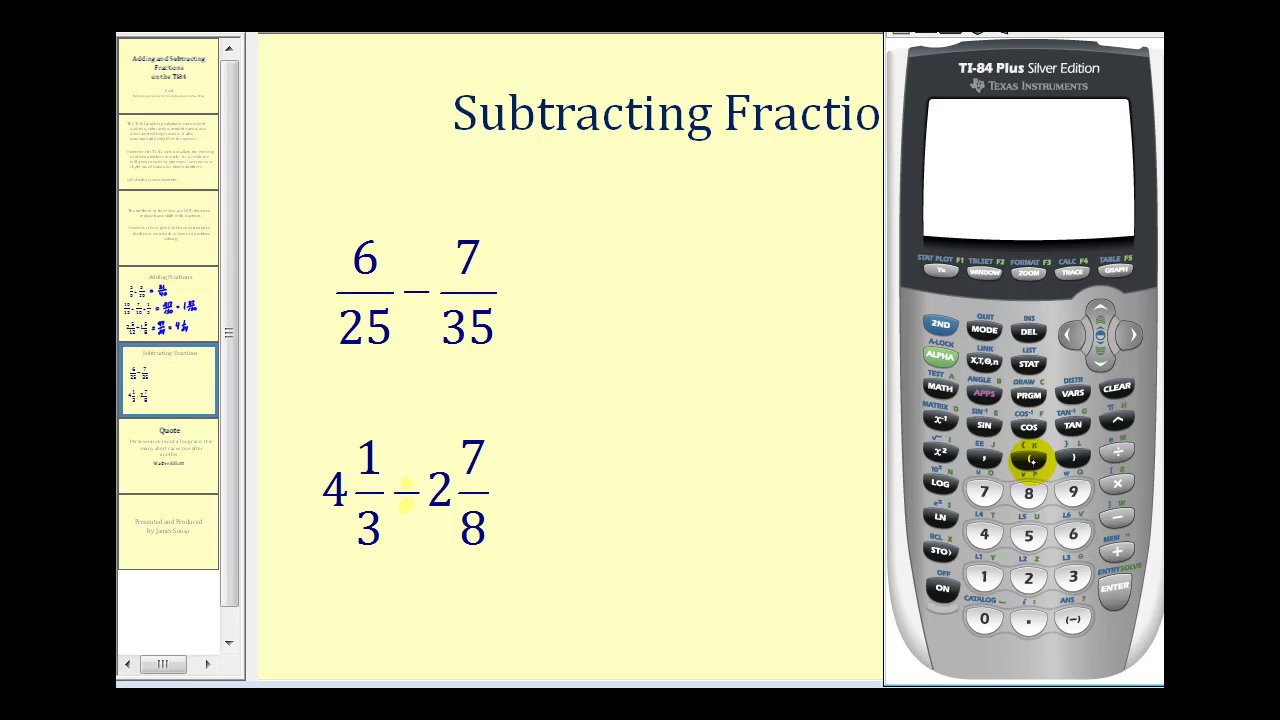
pyautogui.click(1073, 533)
pyautogui.click(1118, 453)
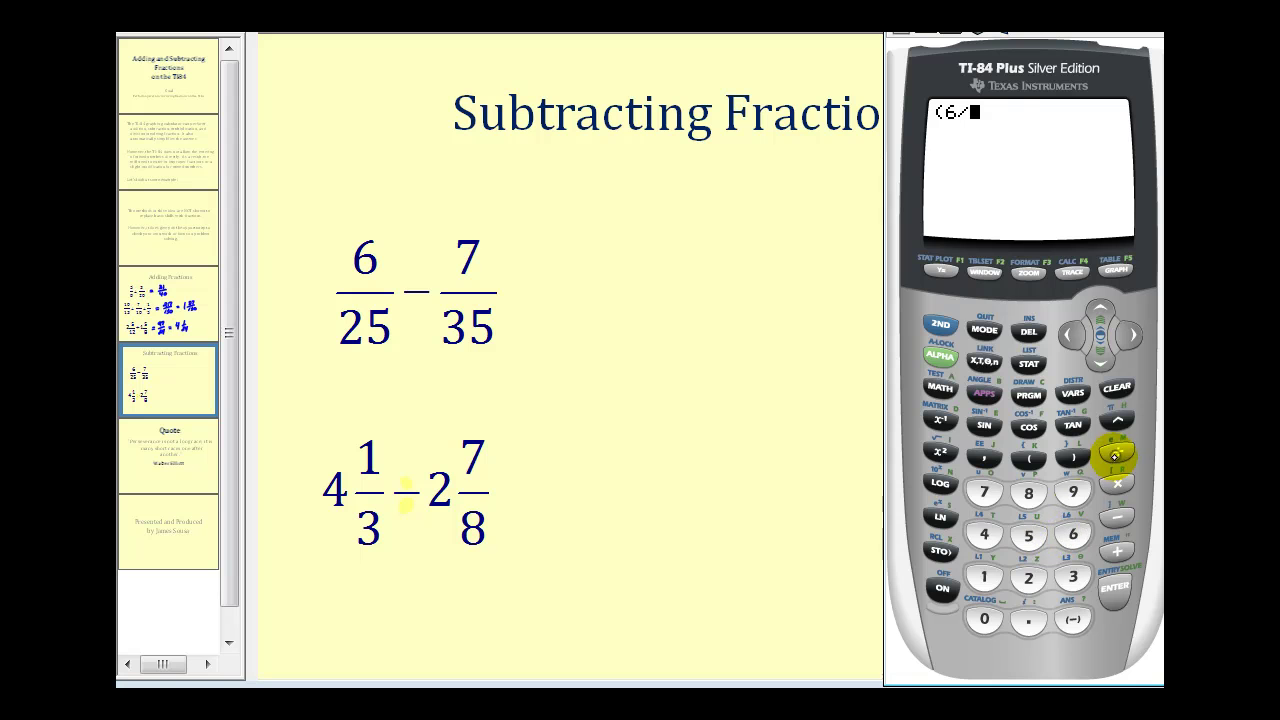
pyautogui.click(1030, 578)
pyautogui.click(1028, 535)
pyautogui.click(1073, 458)
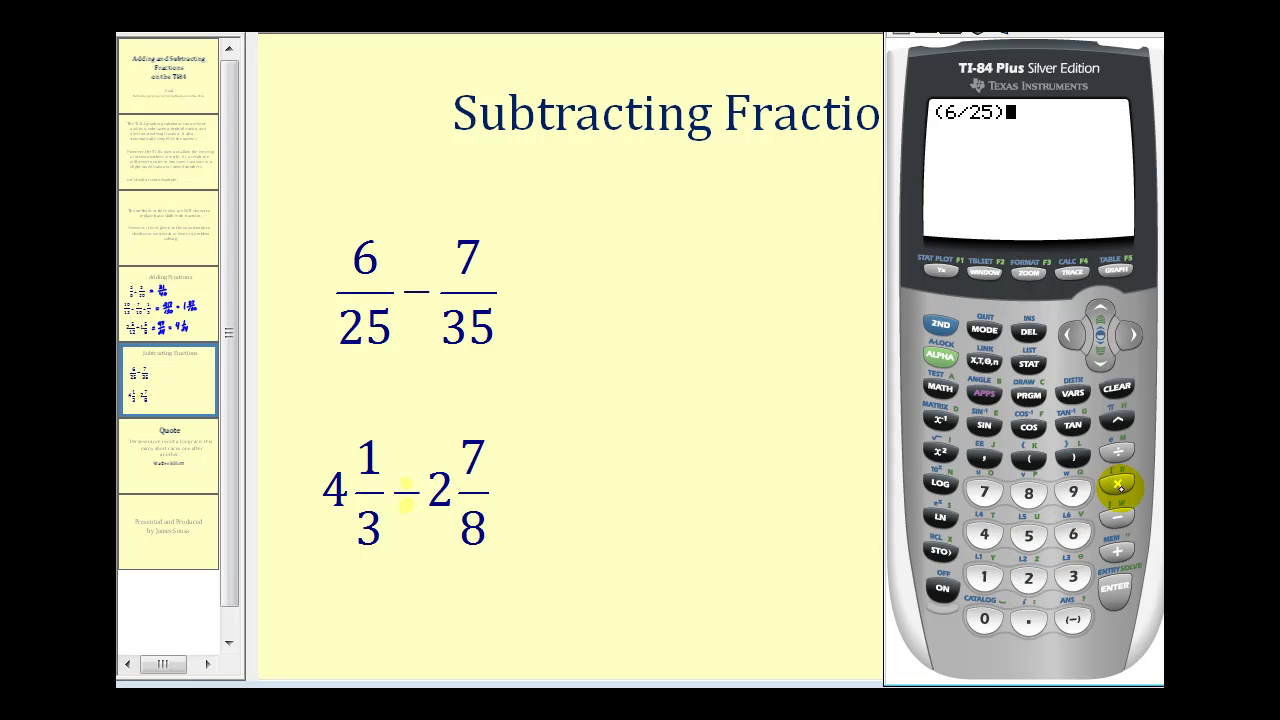
# Step: Subtract (7/35), evaluate to .04, and convert with ▶Frac to 1/25
pyautogui.click(1118, 517)
pyautogui.click(984, 492)
pyautogui.click(1118, 453)
pyautogui.click(1073, 577)
pyautogui.click(1030, 535)
pyautogui.click(1073, 458)
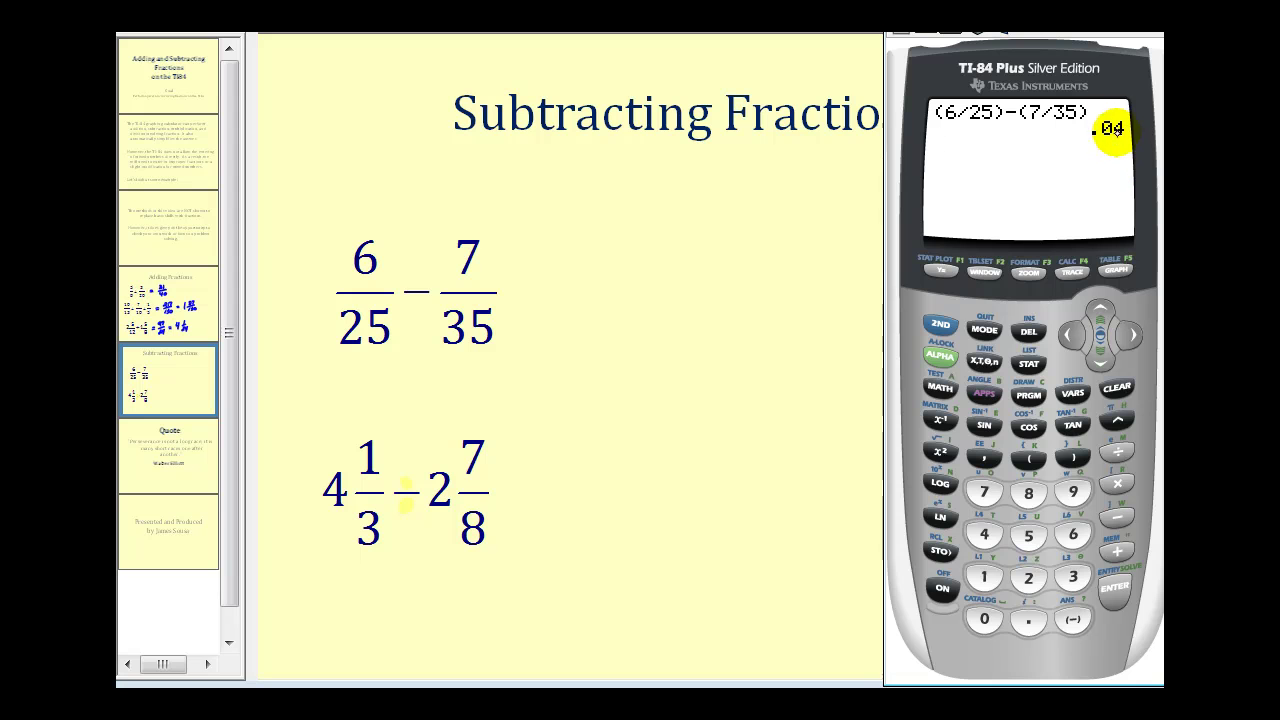
pyautogui.click(941, 391)
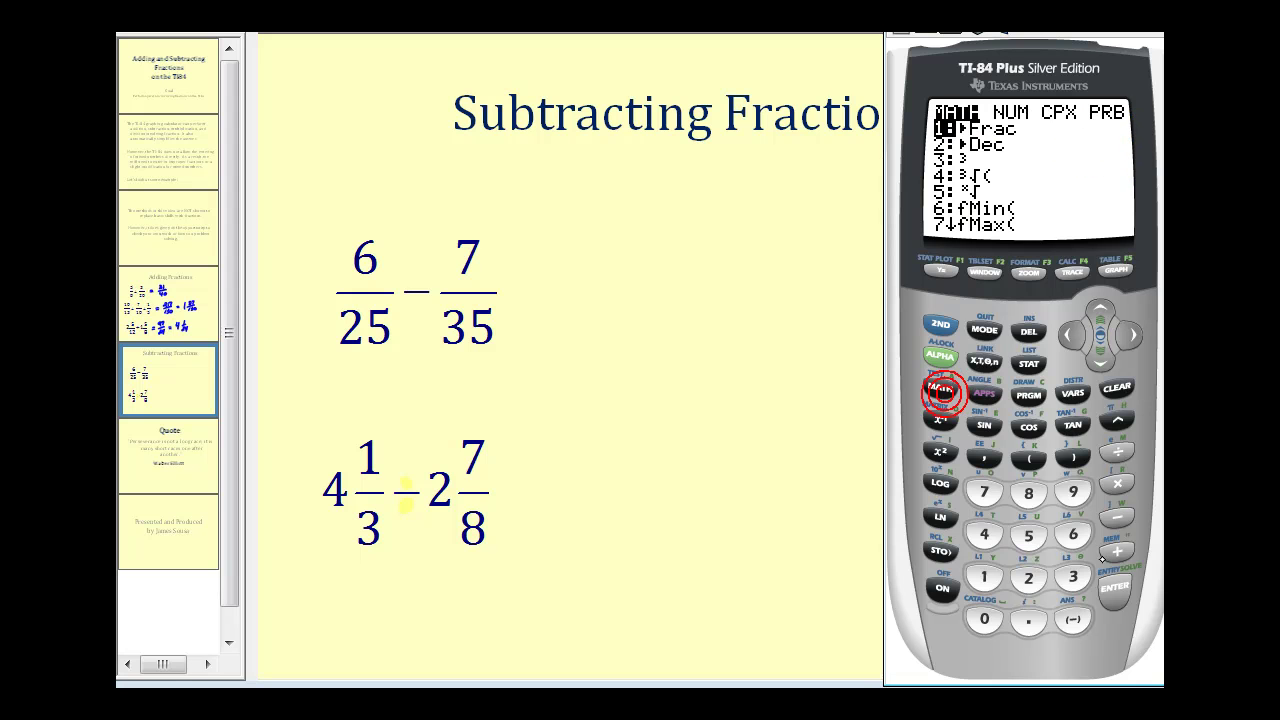
pyautogui.click(1113, 597)
pyautogui.click(1113, 597)
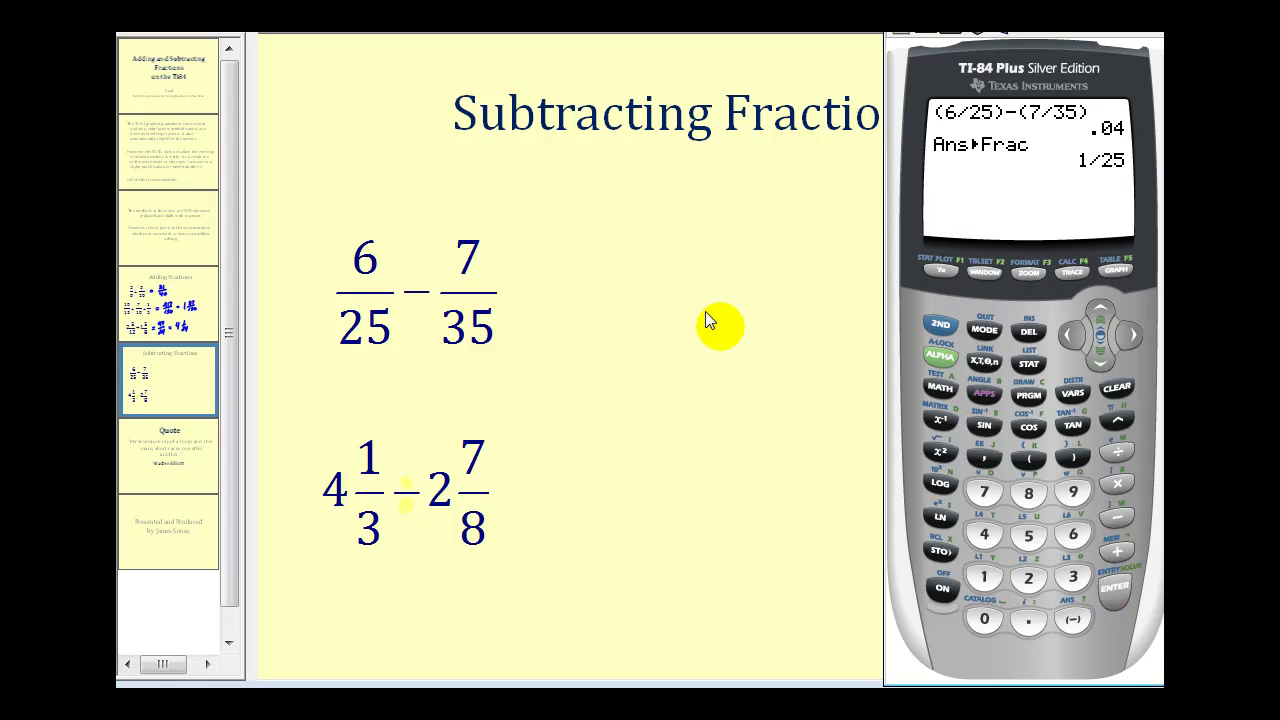
# Step: Handwrite = 1/25 after 6/25 − 7/35 on the slide
pyautogui.click(554, 281)
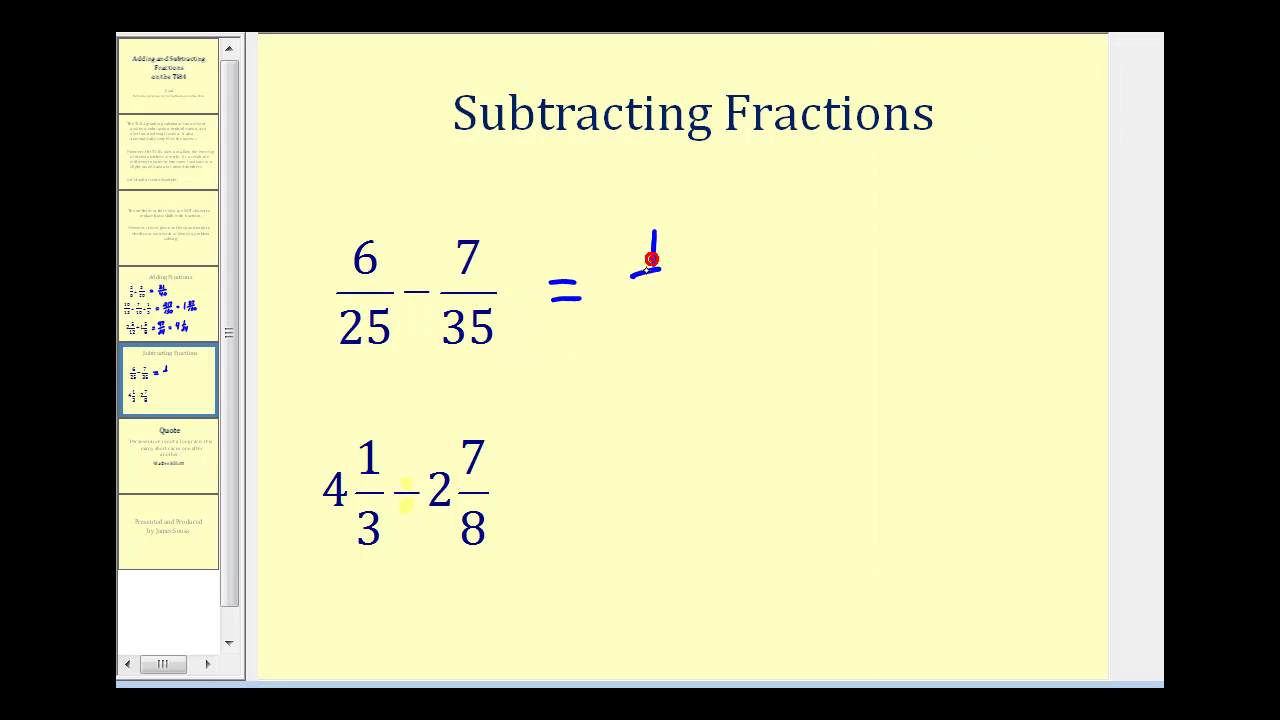
pyautogui.moveTo(679, 295); pyautogui.dragTo(701, 287)
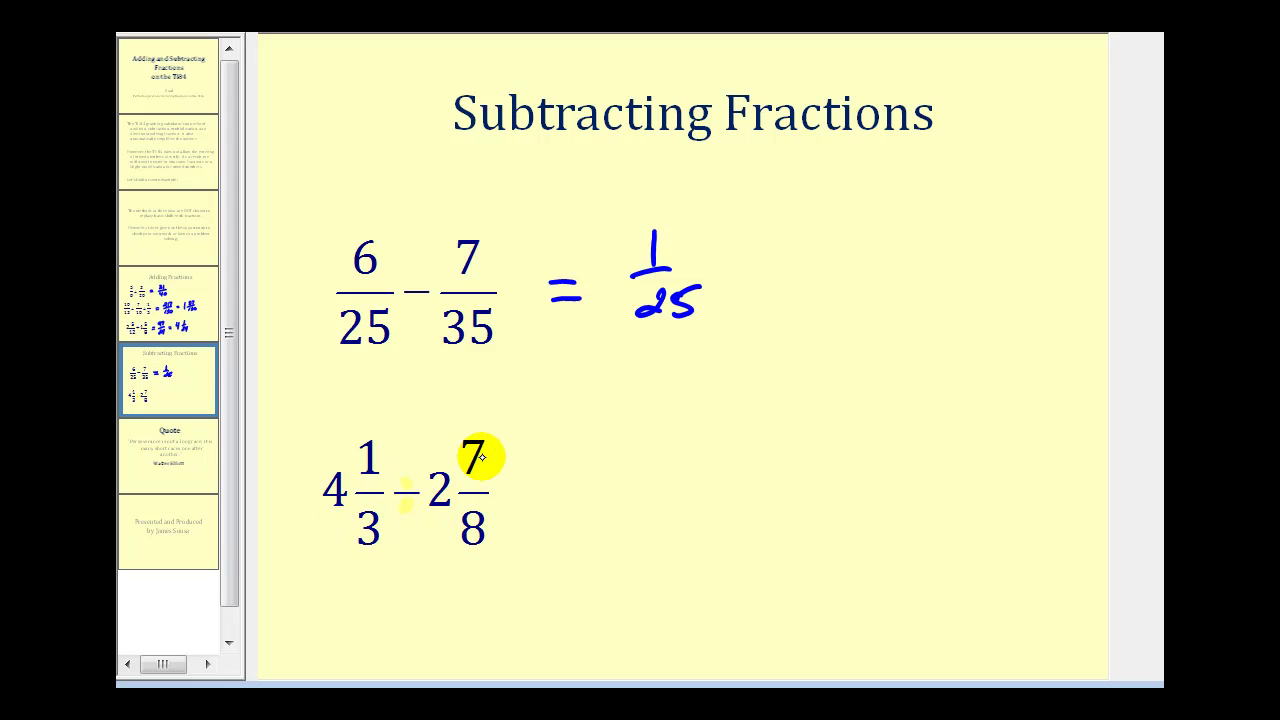
pyautogui.hotkey('alt', 'Tab')
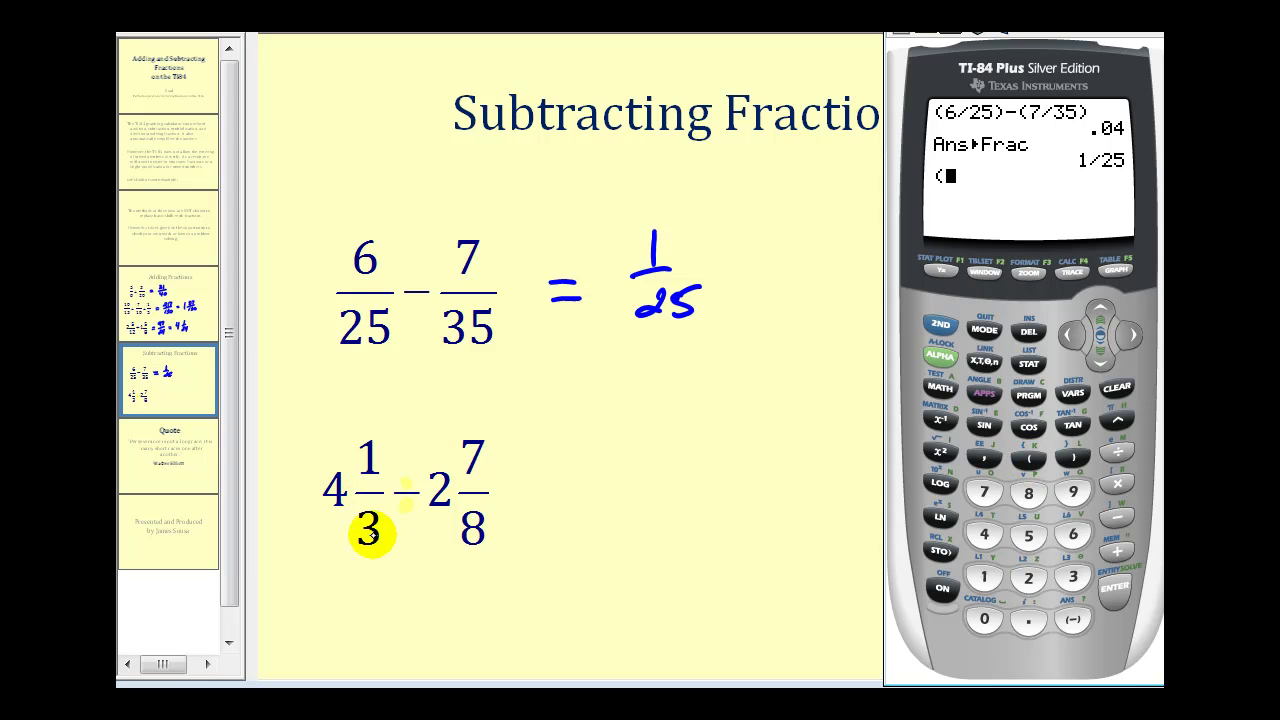
# Step: Key in the bracketed first mixed number (4+1/3) followed by a minus sign
pyautogui.click(984, 535)
pyautogui.click(1117, 551)
pyautogui.click(984, 577)
pyautogui.click(1116, 452)
pyautogui.click(1073, 577)
pyautogui.click(1073, 458)
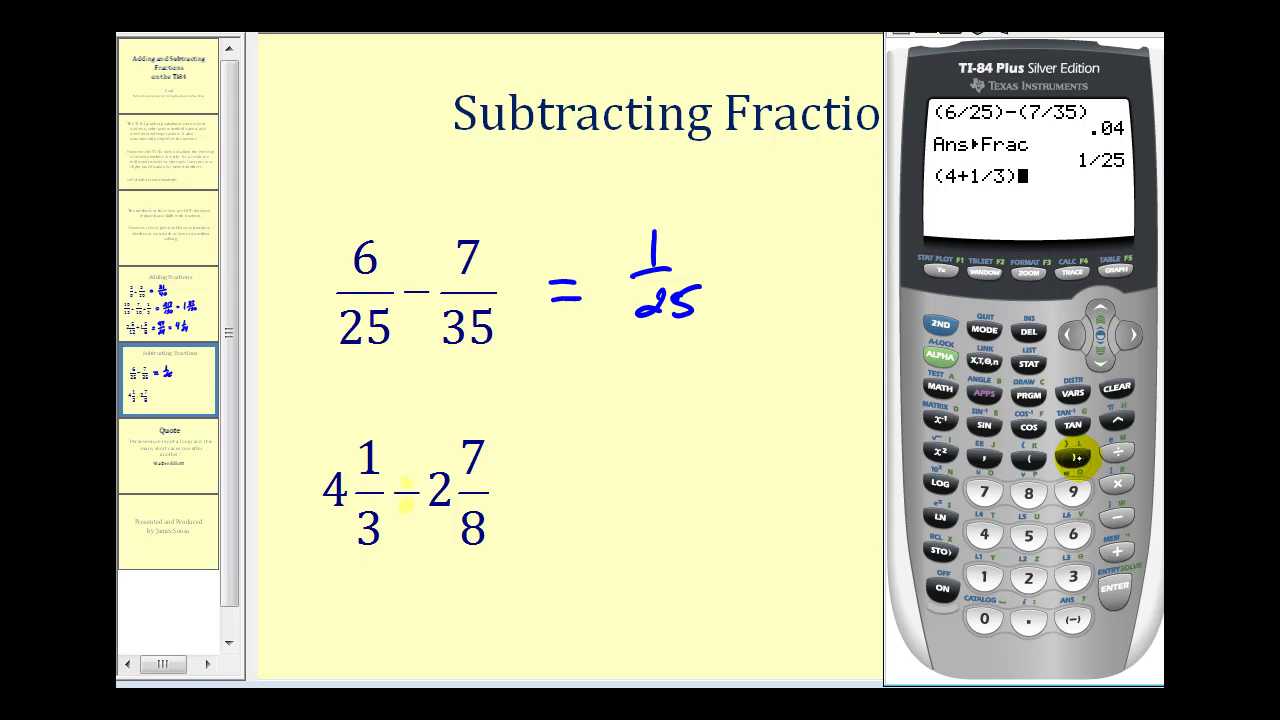
pyautogui.click(1117, 517)
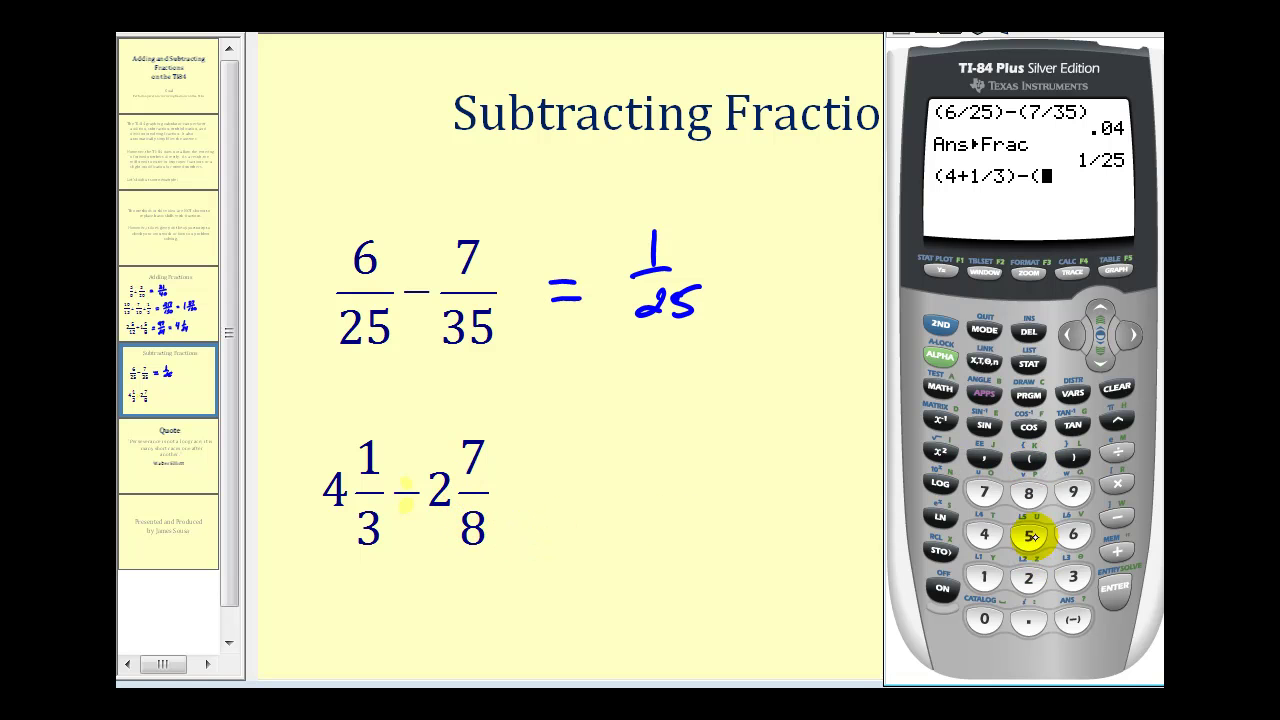
# Step: Enter the second mixed number as (2+7/8) and evaluate the difference to 1.458333333
pyautogui.click(1038, 580)
pyautogui.click(1117, 551)
pyautogui.click(984, 492)
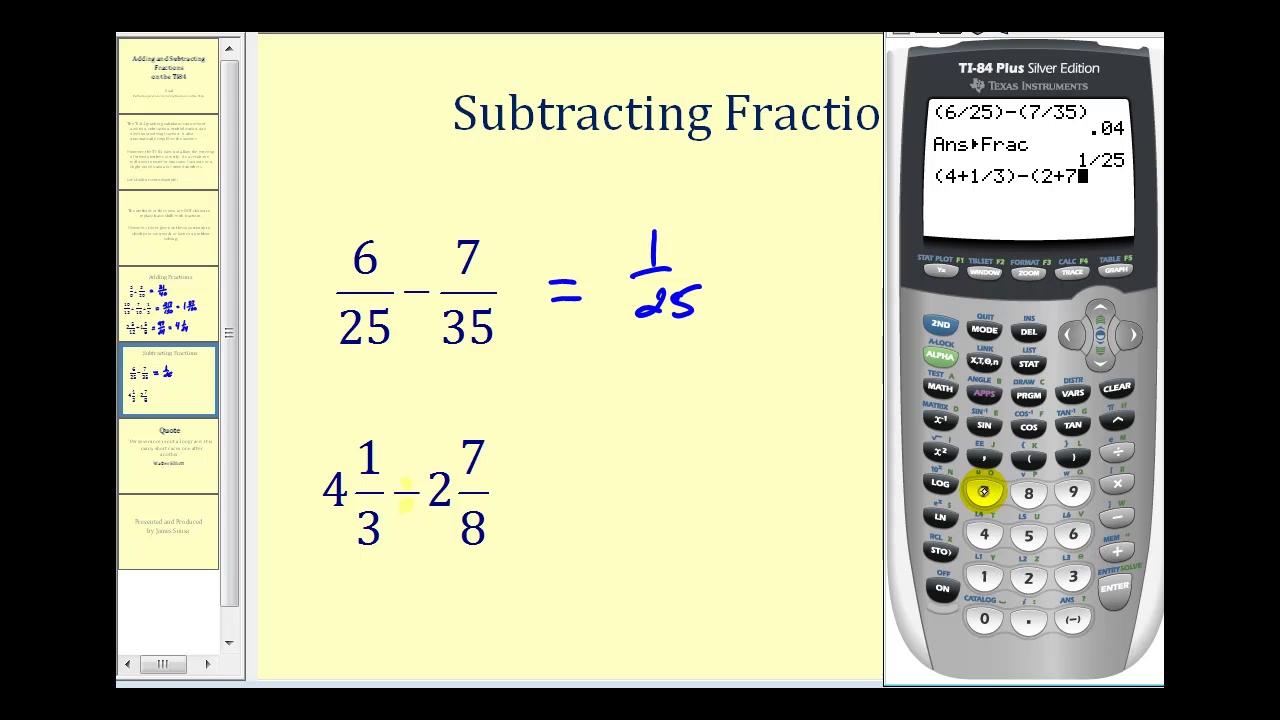
pyautogui.click(1117, 452)
pyautogui.click(1028, 492)
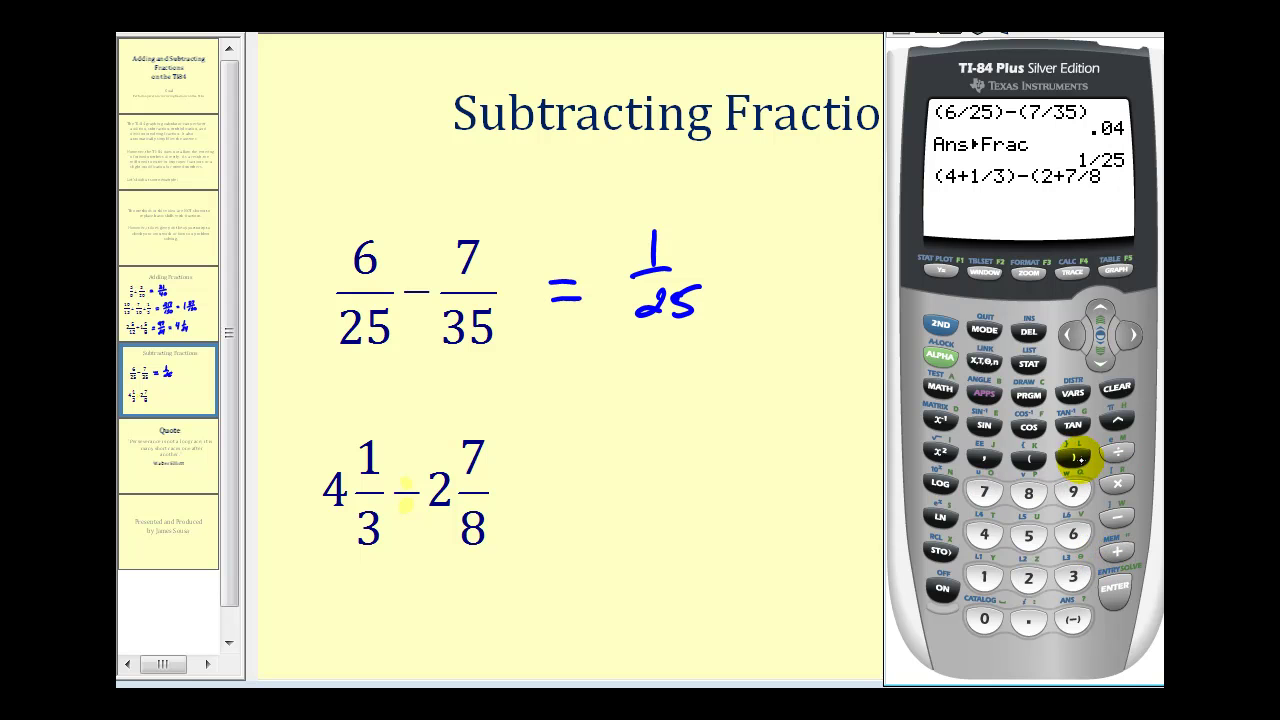
pyautogui.click(1115, 588)
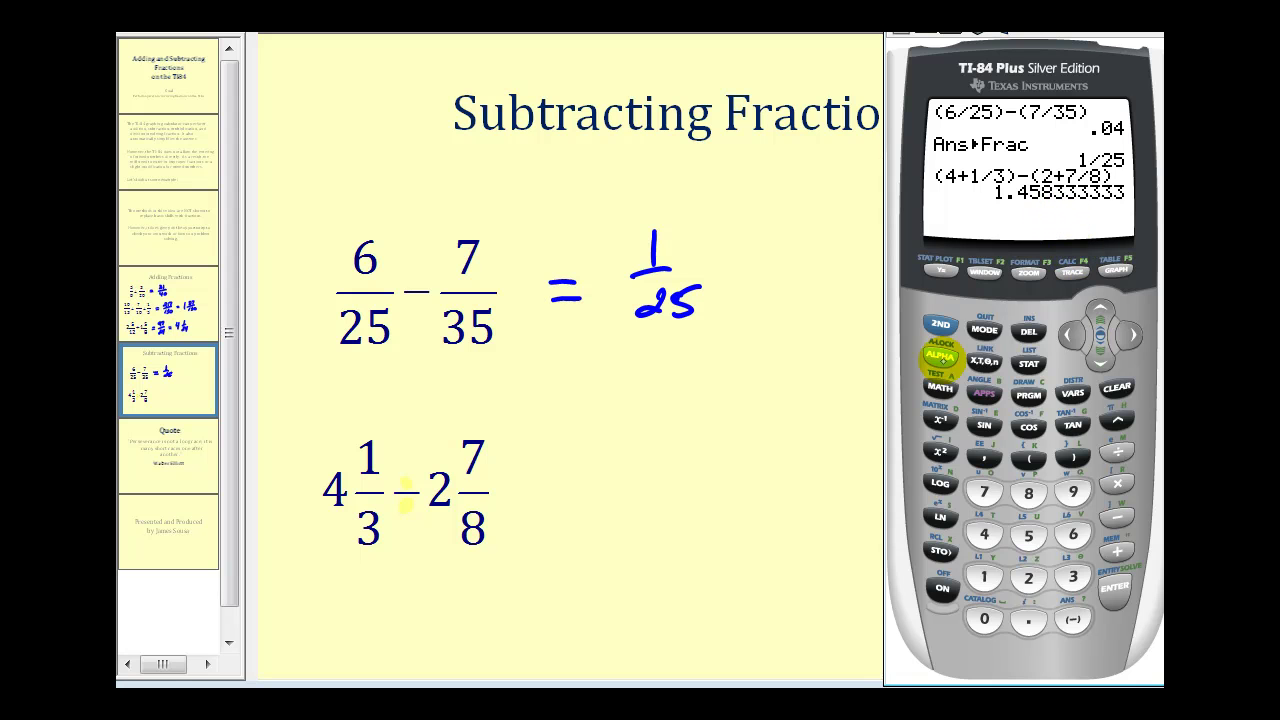
# Step: Convert the result to 35/24 with ▸Frac and handwrite '= 35/24' on the slide
pyautogui.click(941, 388)
pyautogui.click(1117, 590)
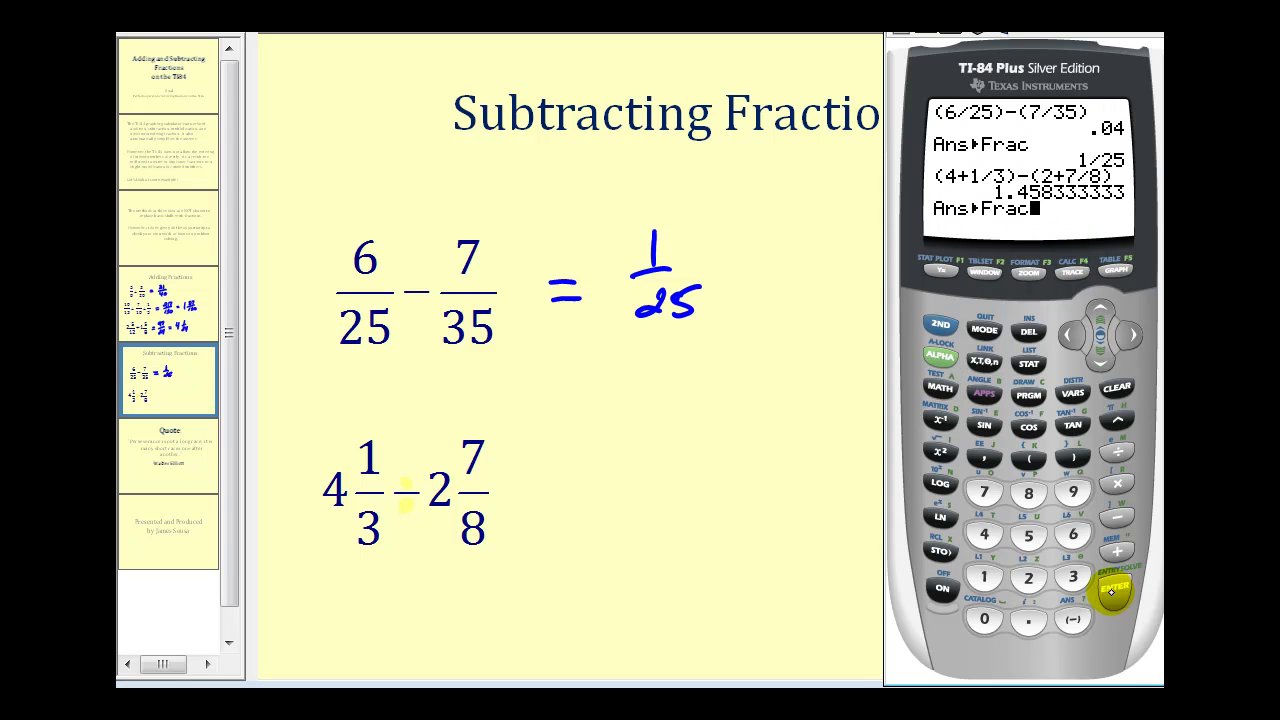
pyautogui.click(1117, 590)
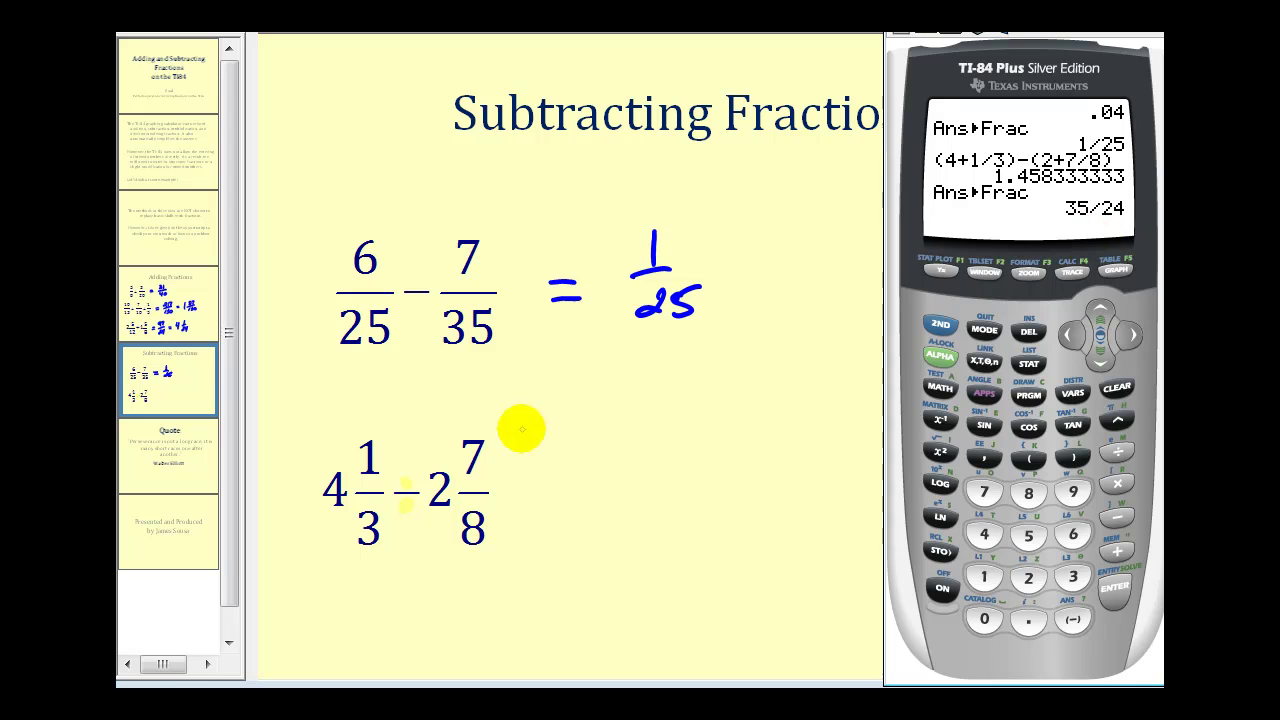
pyautogui.click(555, 480)
pyautogui.moveTo(616, 441)
pyautogui.mouseDown()
pyautogui.moveTo(636, 540)
pyautogui.moveTo(646, 514)
pyautogui.moveTo(655, 538)
pyautogui.mouseUp()
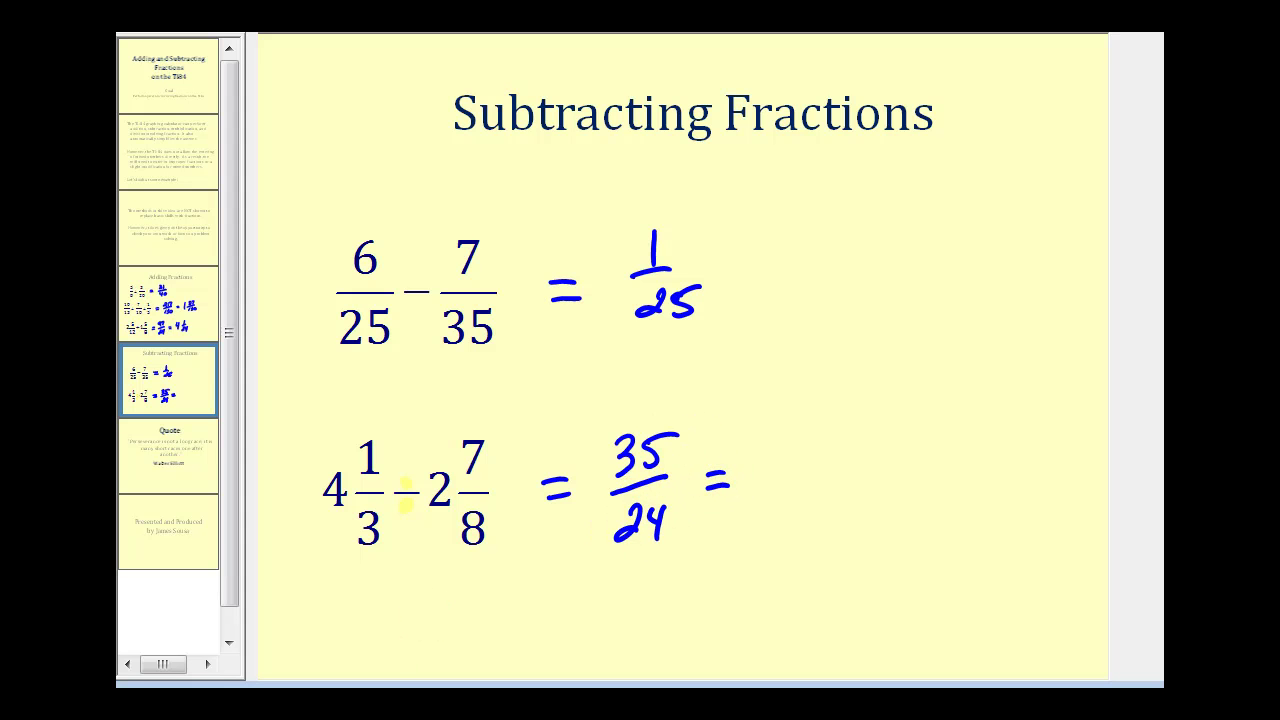
# Step: Bring the calculator back and evaluate 35/24 as a decimal
pyautogui.click(400, 666)
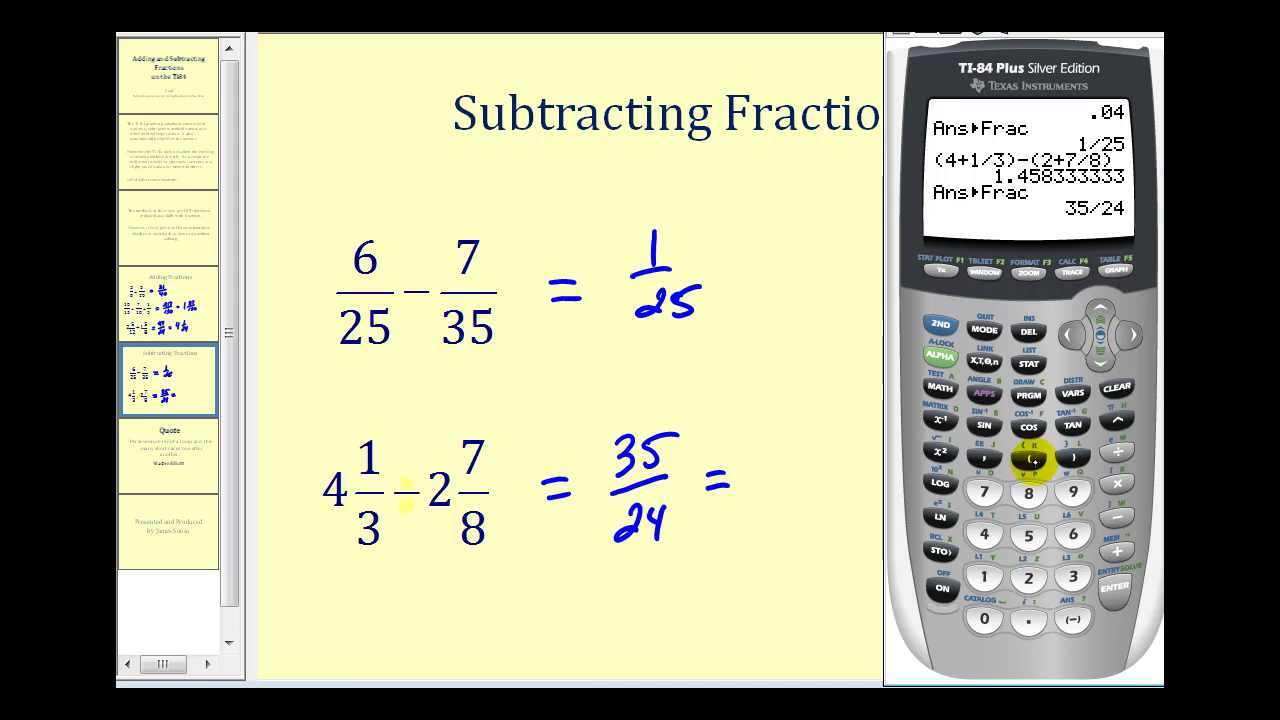
pyautogui.click(1072, 578)
pyautogui.click(1028, 535)
pyautogui.click(1117, 452)
pyautogui.click(1028, 578)
pyautogui.click(984, 536)
pyautogui.click(1114, 588)
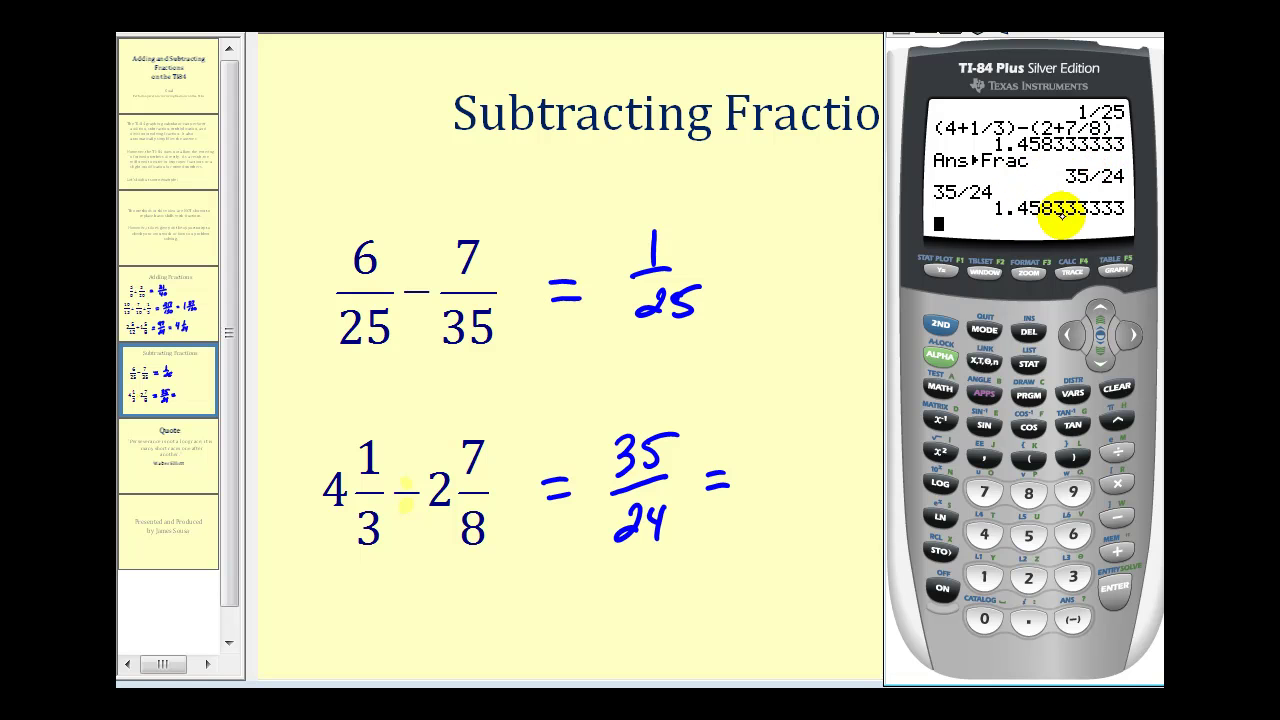
# Step: Subtract 1 from the answer and convert .4583333333 to the fraction 11/24
pyautogui.click(1117, 517)
pyautogui.click(984, 577)
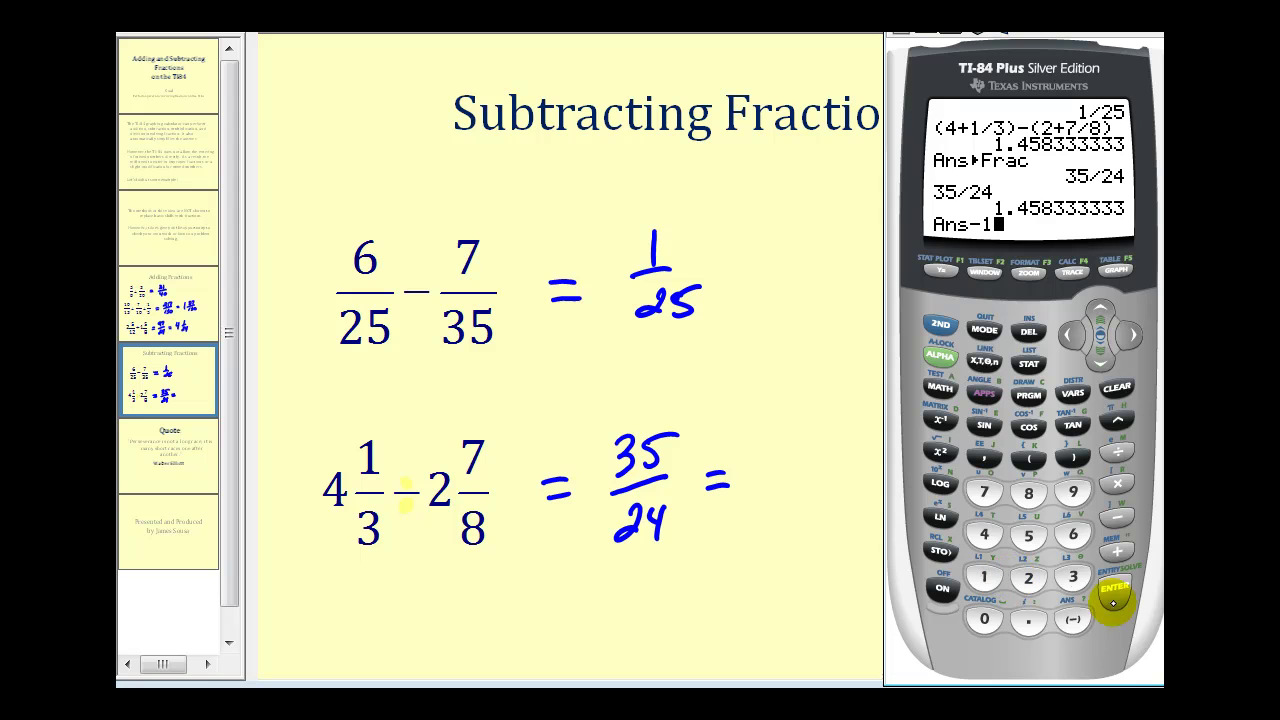
pyautogui.click(1118, 594)
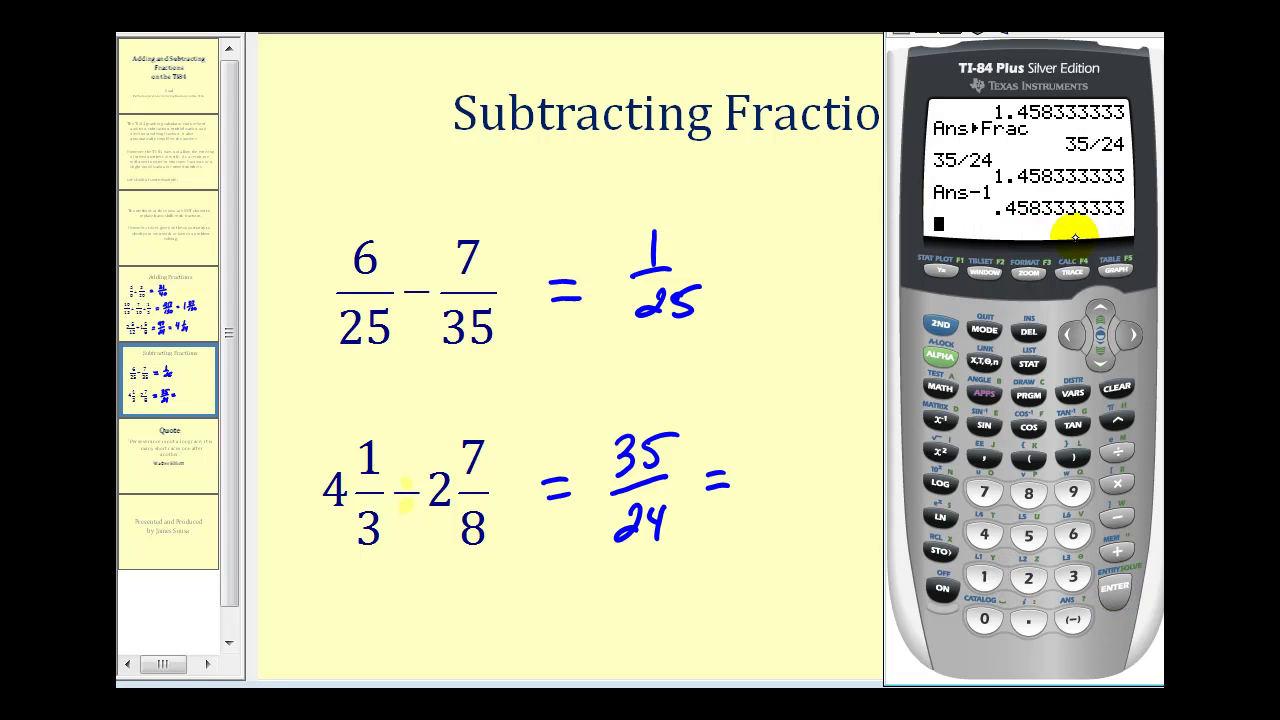
pyautogui.click(940, 387)
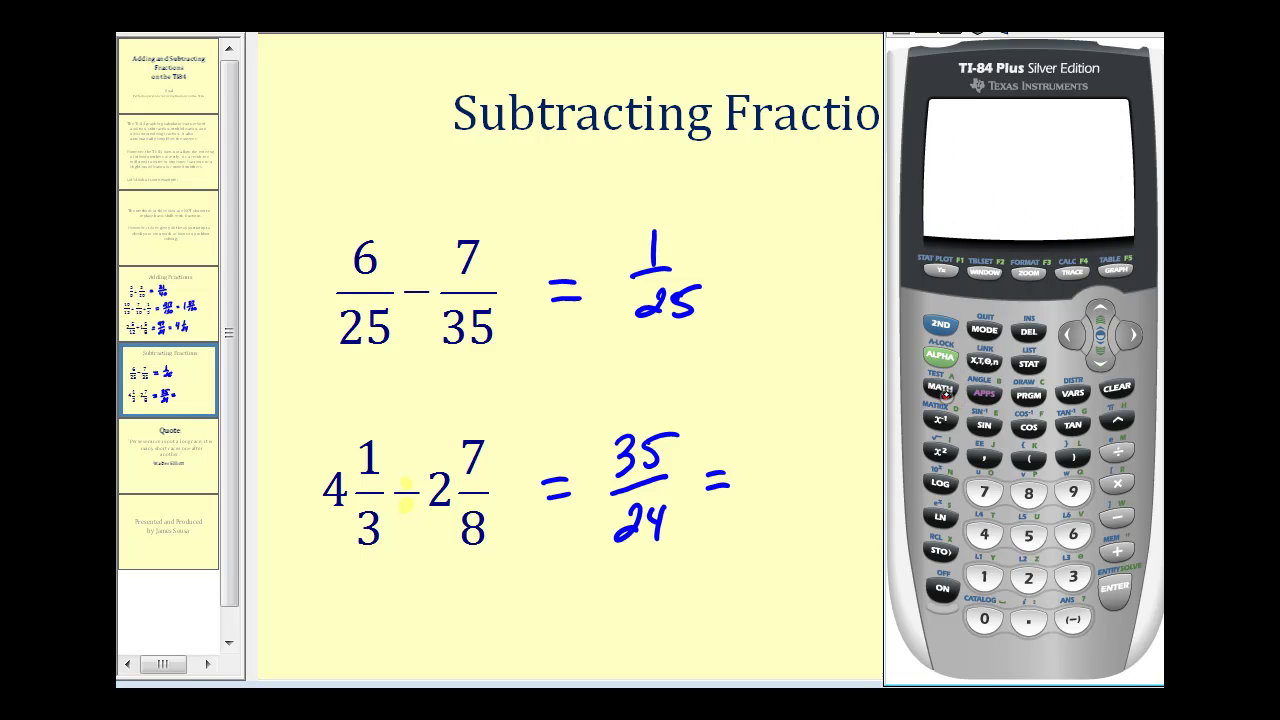
pyautogui.click(1117, 592)
pyautogui.click(1117, 594)
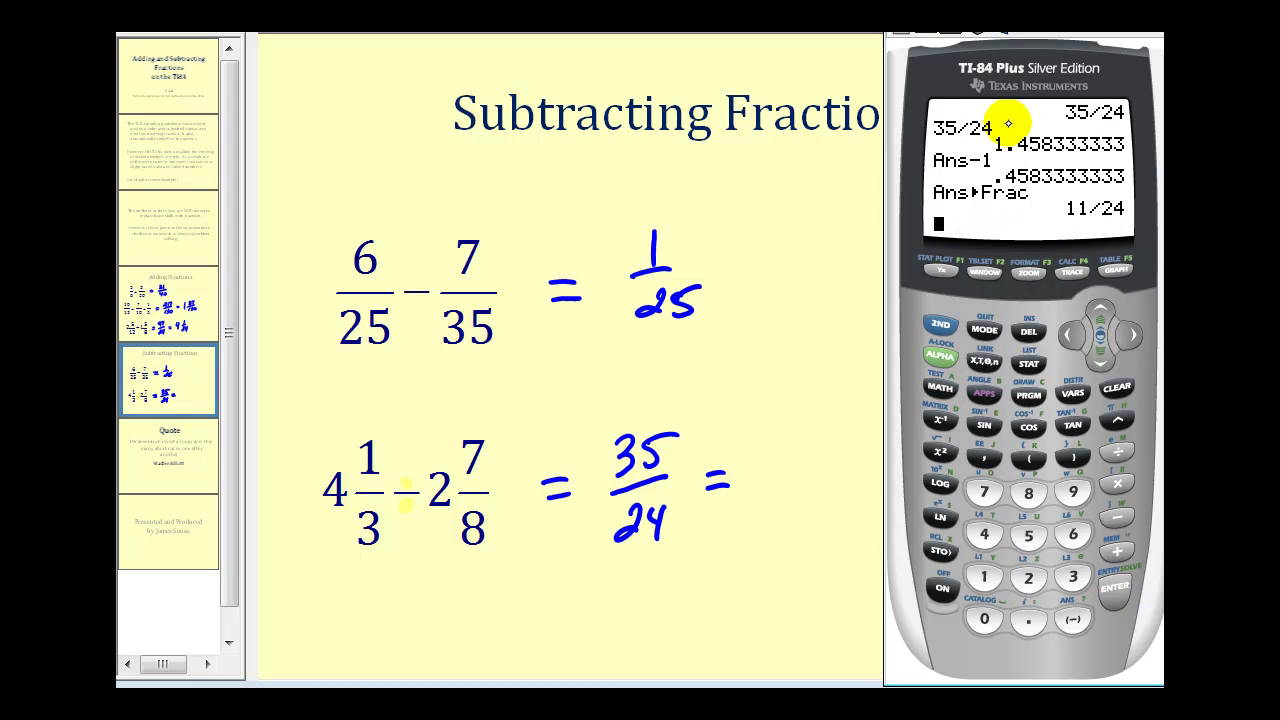